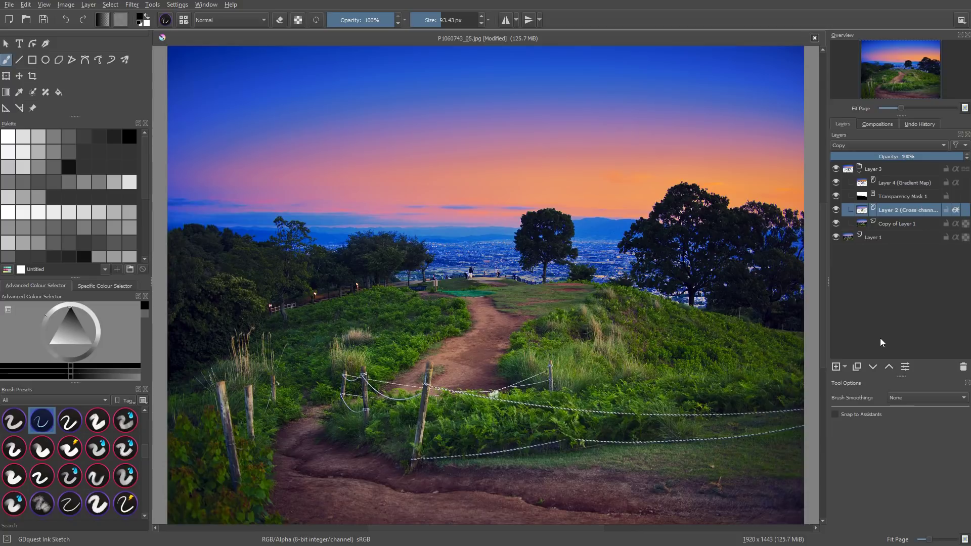
Step: Toggle Layer 3 off and on to compare the sky, then hide the original Layer 1
click(835, 169)
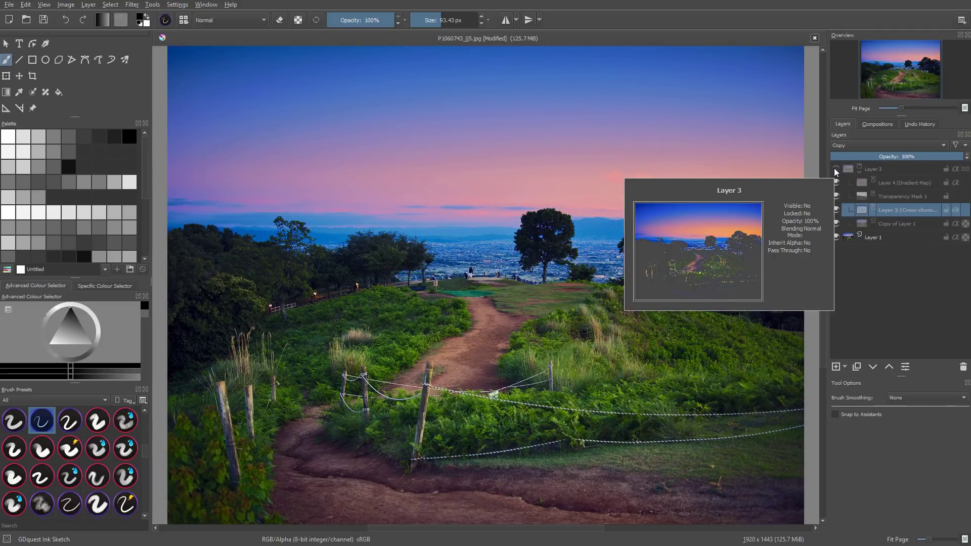
click(836, 169)
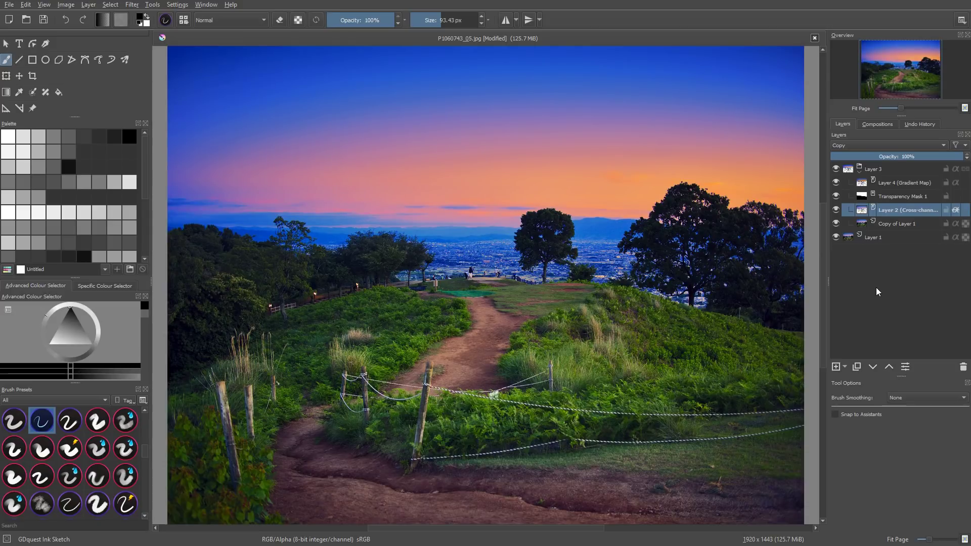
click(836, 237)
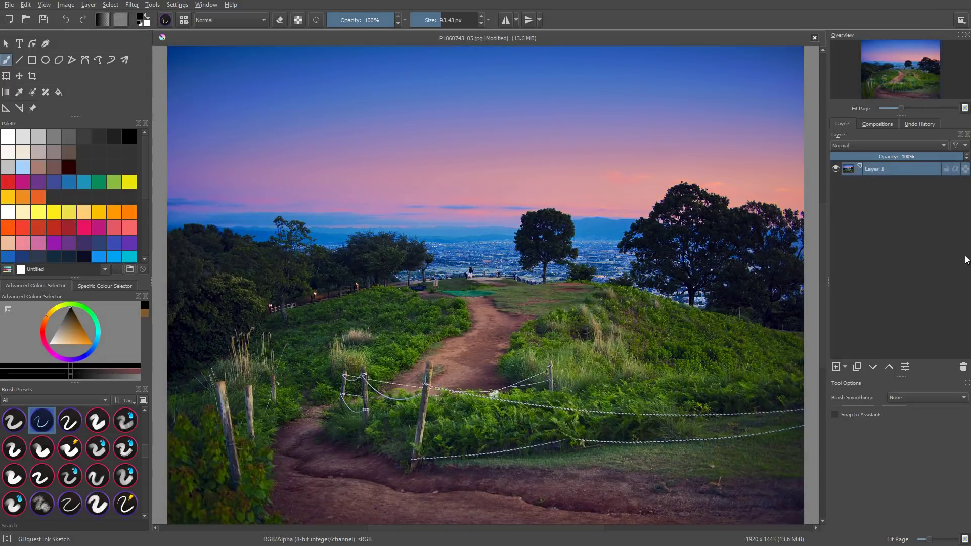
Step: Preview the photo desaturated to greyscale, then cancel the Desaturate filter
key(ctrl+shift+u)
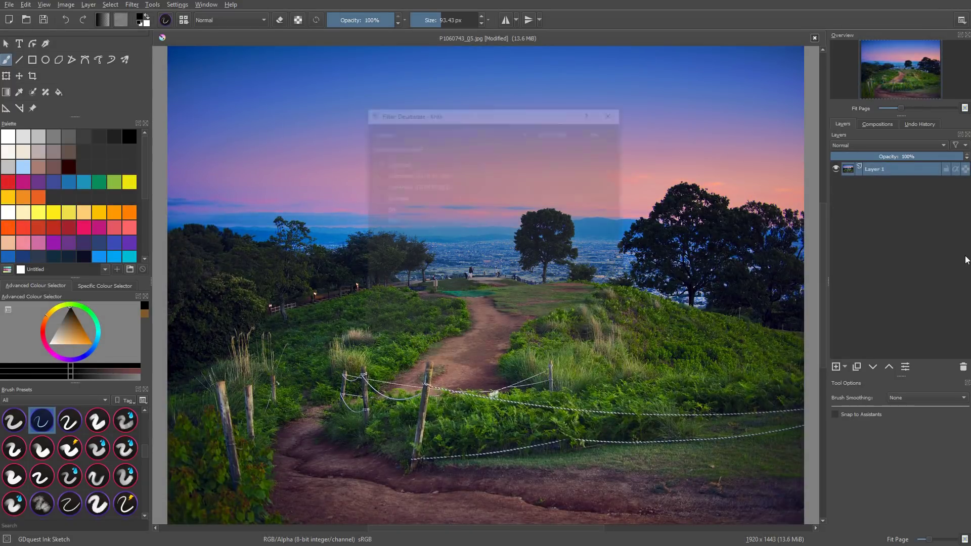
drag(507, 122, 755, 189)
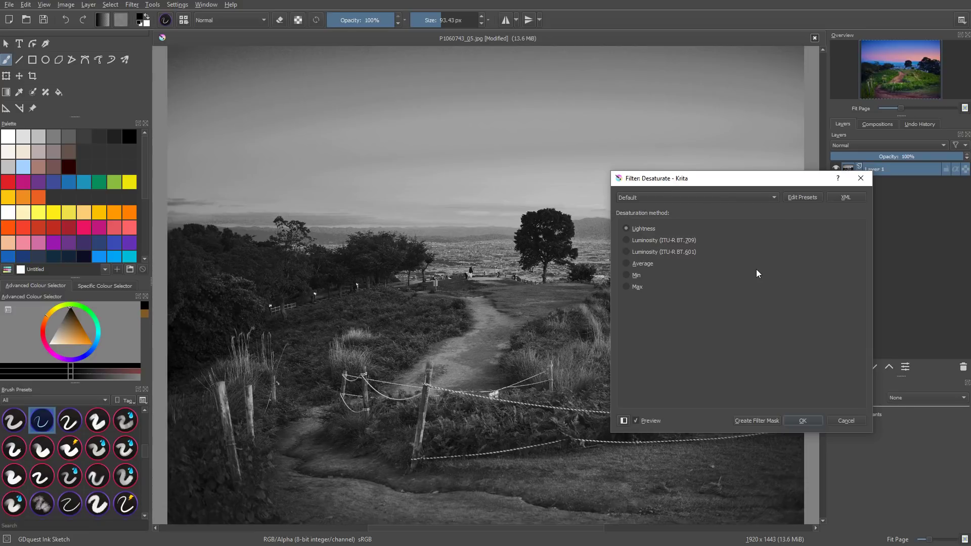
key(Escape)
Step: Duplicate Layer 1, hide the original, and group the copy into Layer 6
key(ctrl+j)
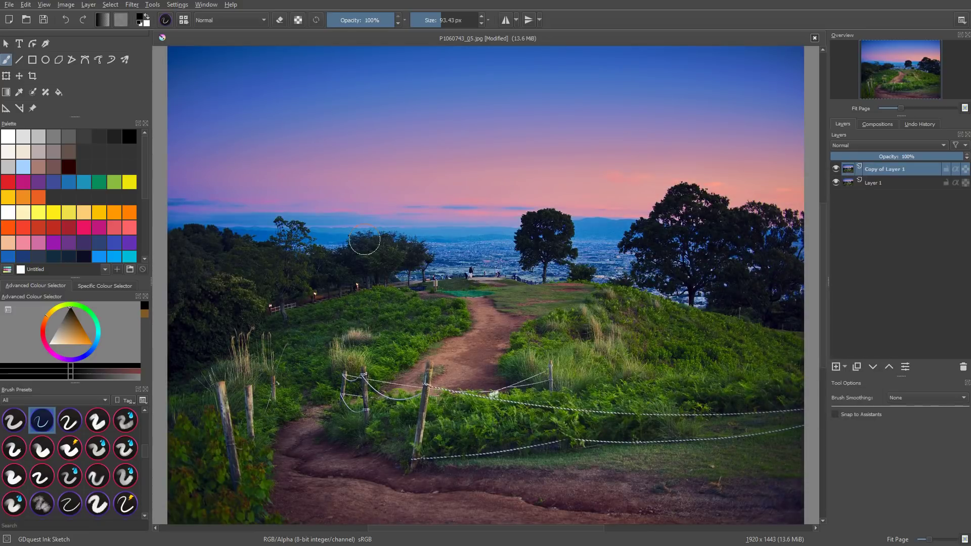
click(836, 182)
key(ctrl+g)
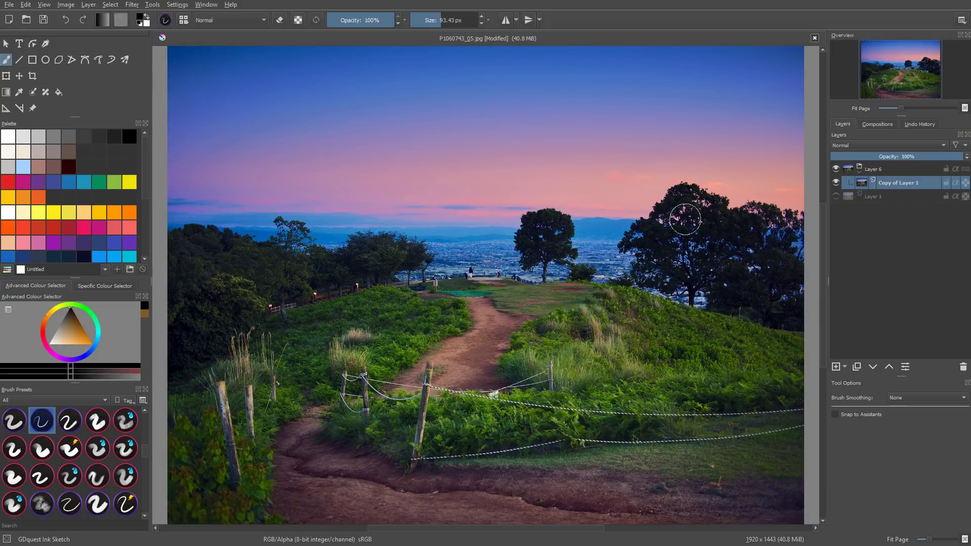
Step: Try a Cross-channel colour adjustment as a filter mask, then undo it
click(132, 5)
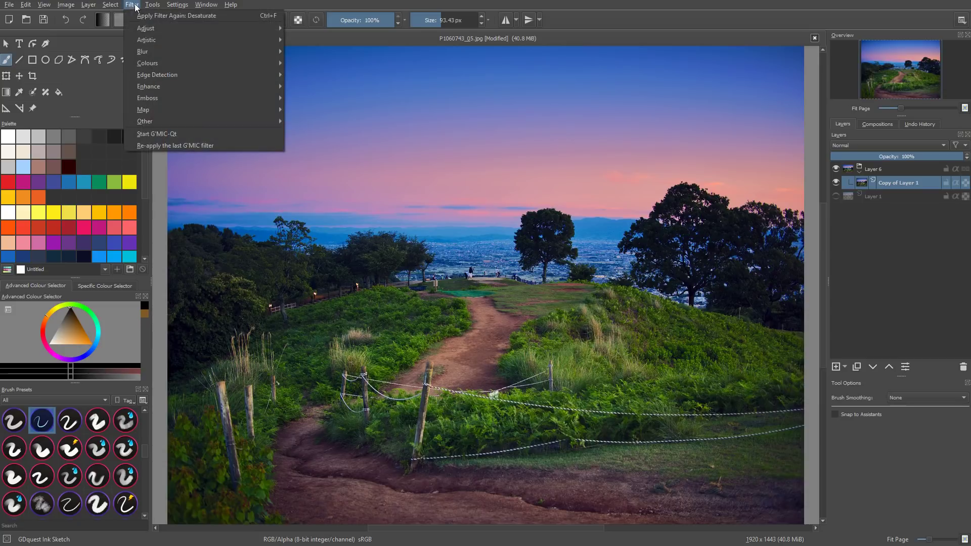
mouse_move(170, 29)
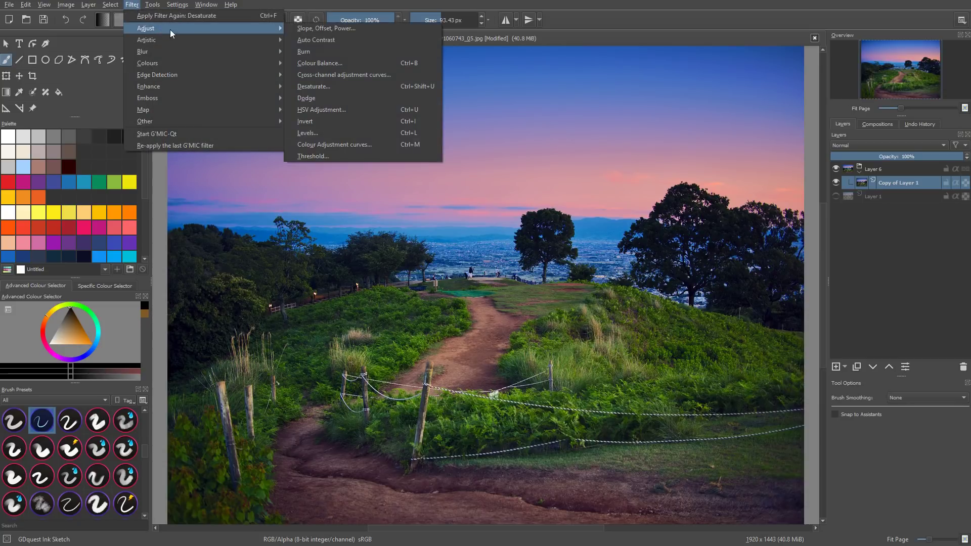
click(394, 75)
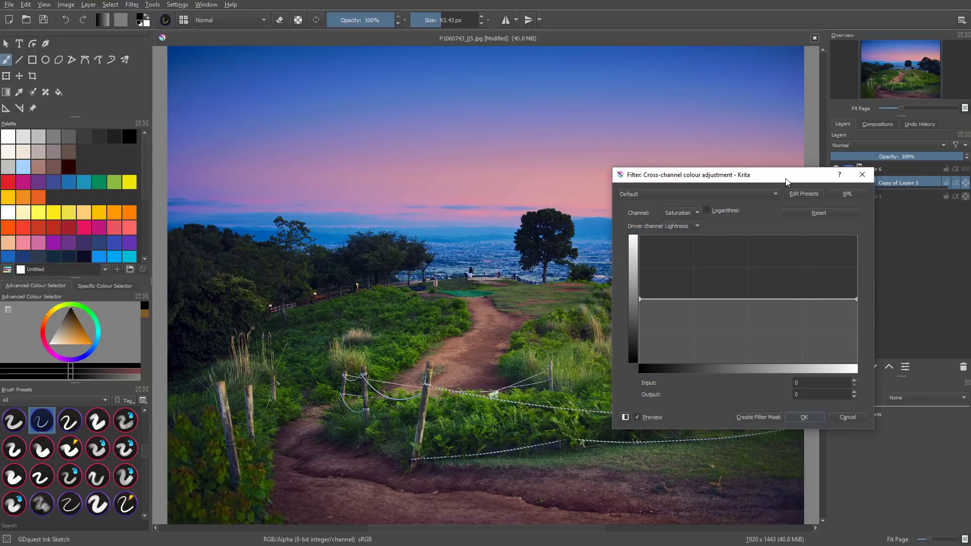
drag(788, 178, 582, 109)
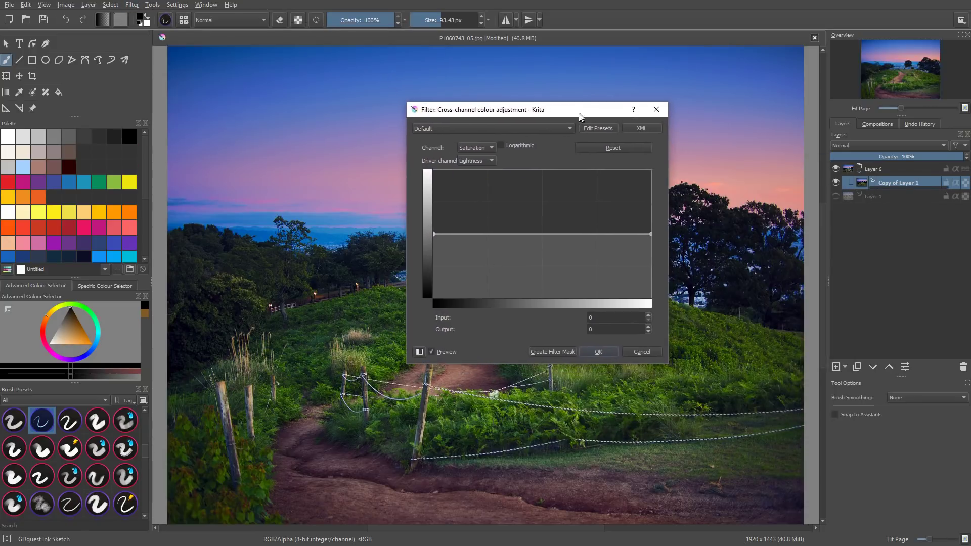
click(561, 352)
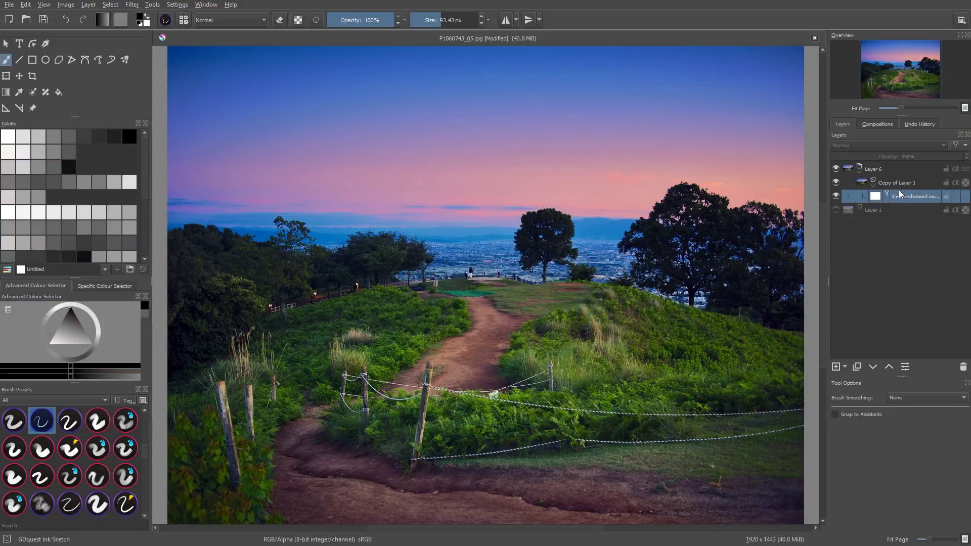
key(ctrl+z)
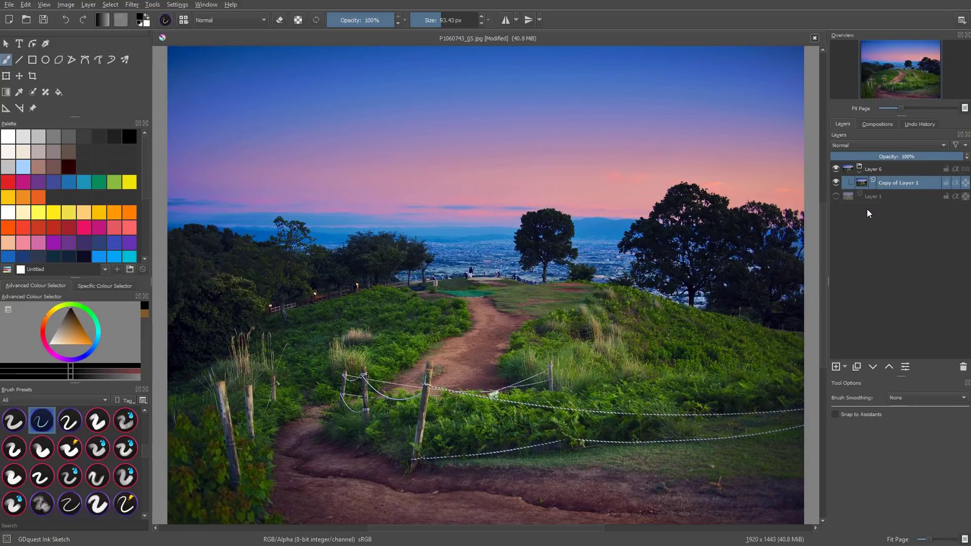
click(845, 368)
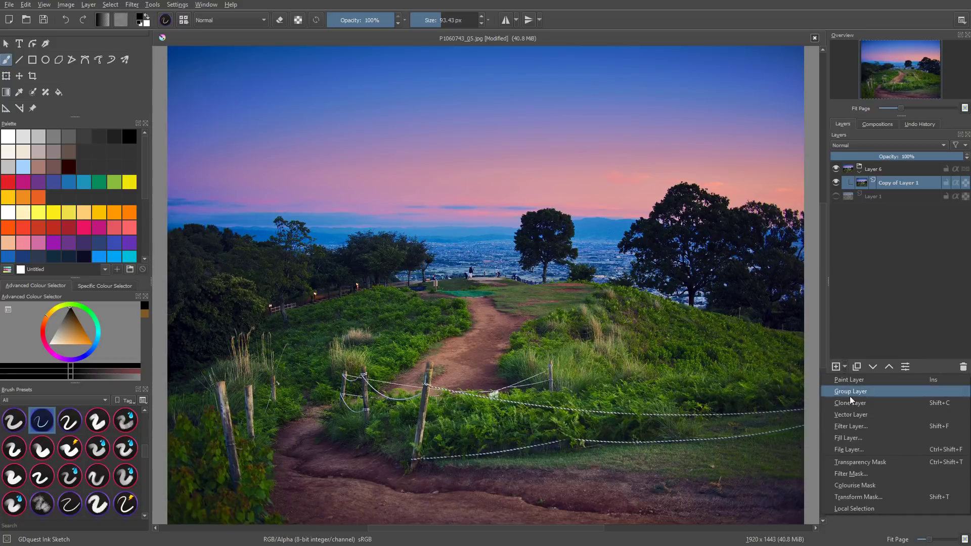
Step: Create a new filter layer using Adjust > Cross-channel colour adjustment
click(862, 427)
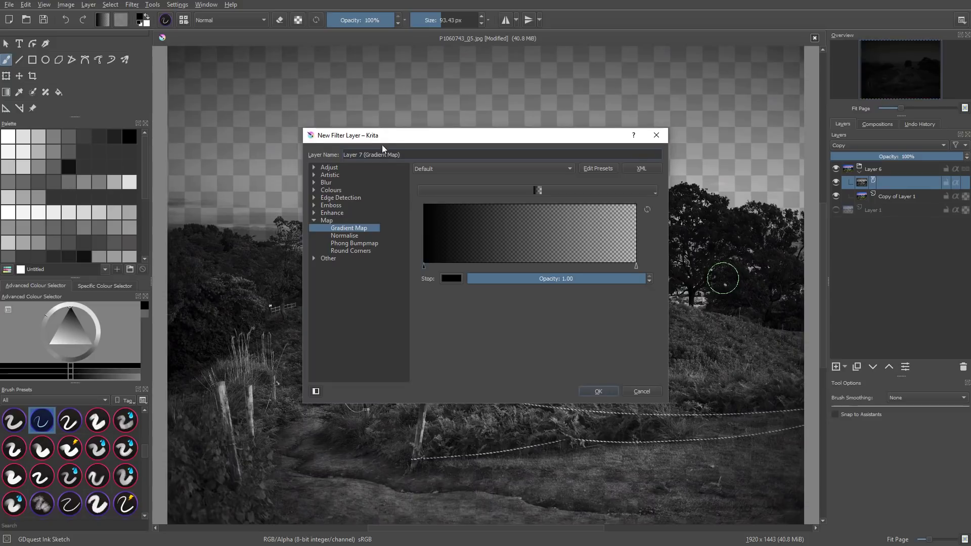
drag(398, 137, 597, 229)
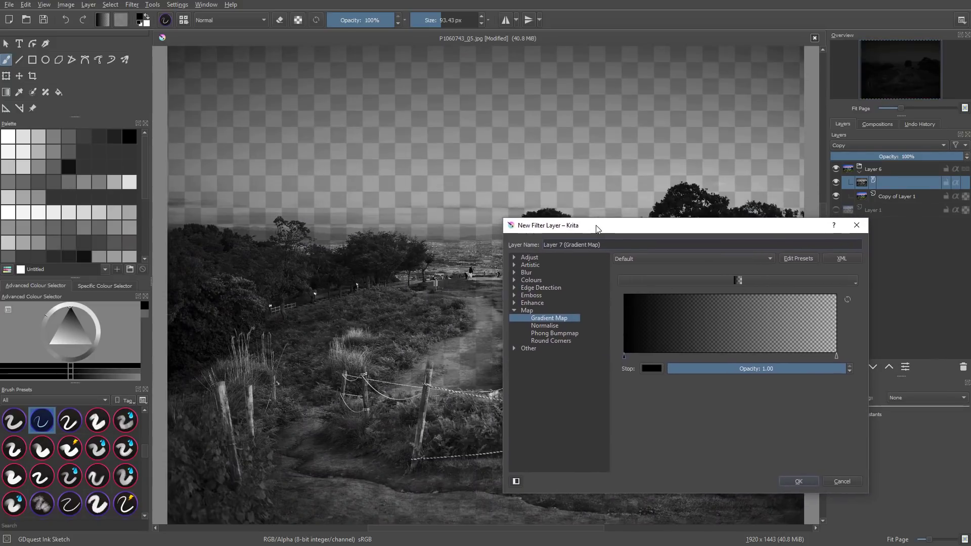
click(514, 257)
click(574, 289)
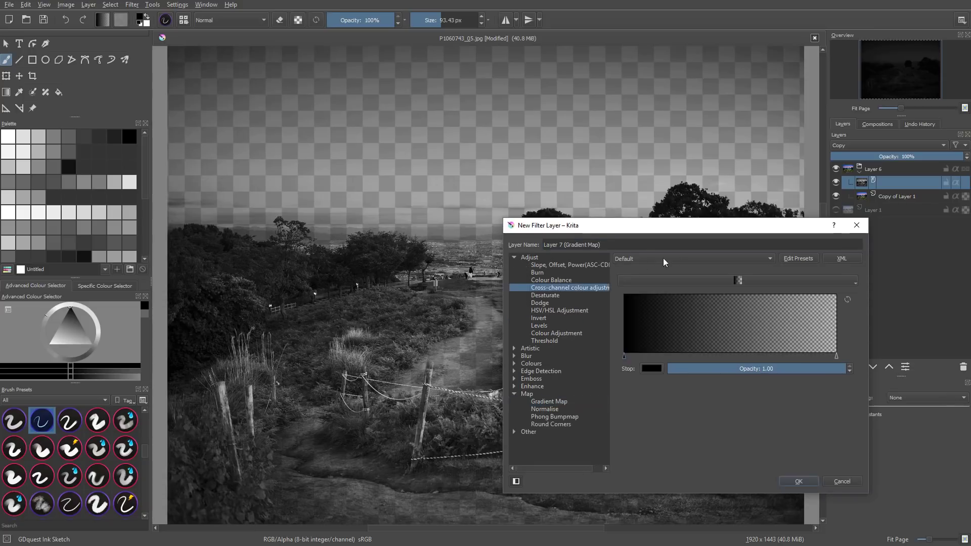
drag(785, 230, 775, 205)
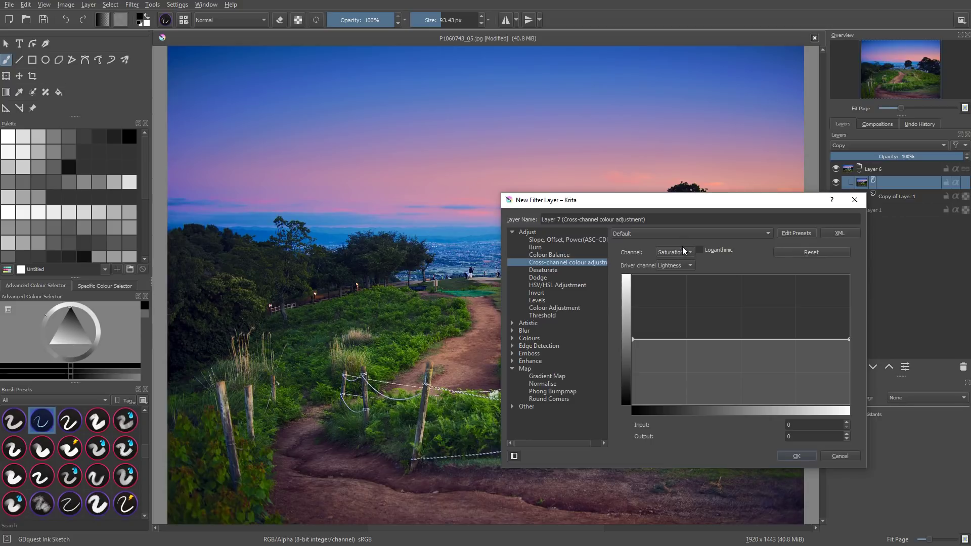
Step: Adjust Alpha by Lightness, curving the dark tones down to full transparency
click(684, 252)
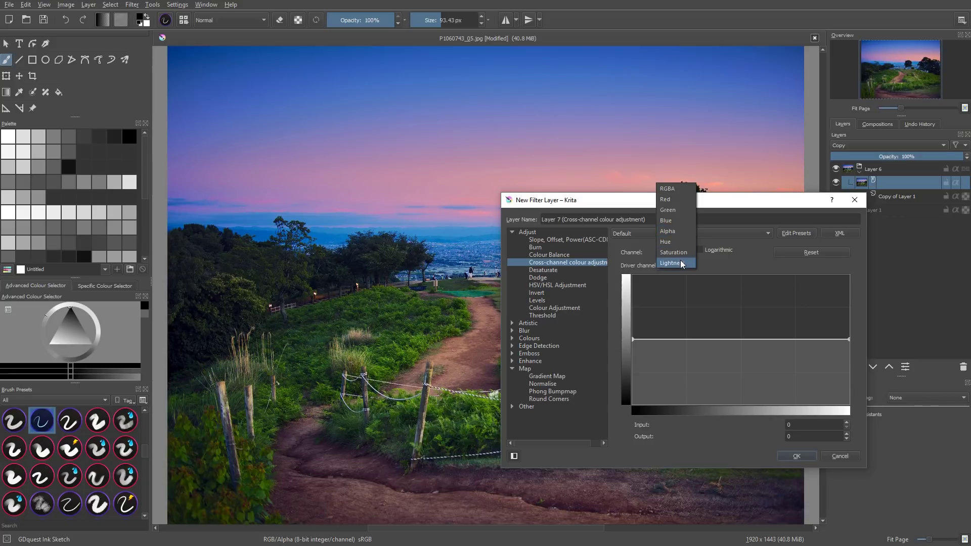
click(681, 231)
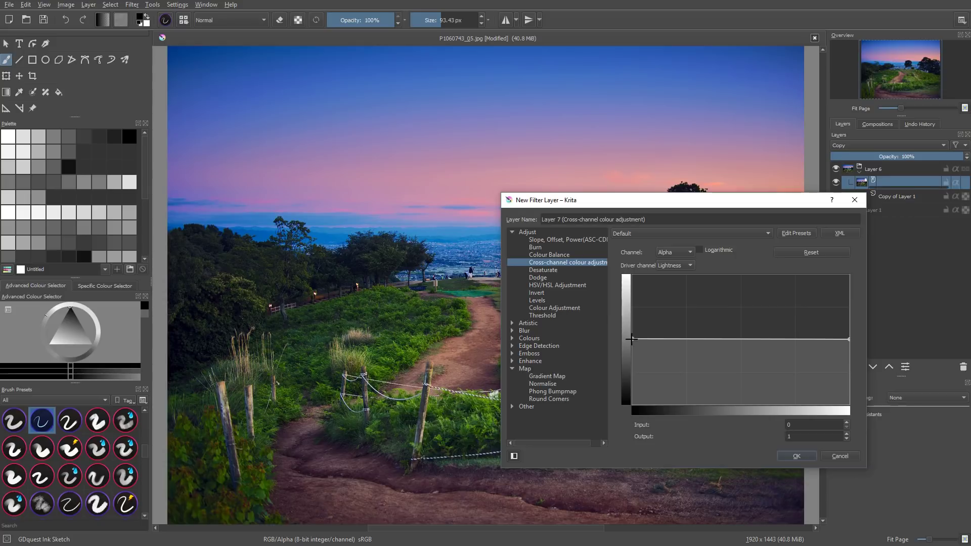
drag(632, 339, 626, 418)
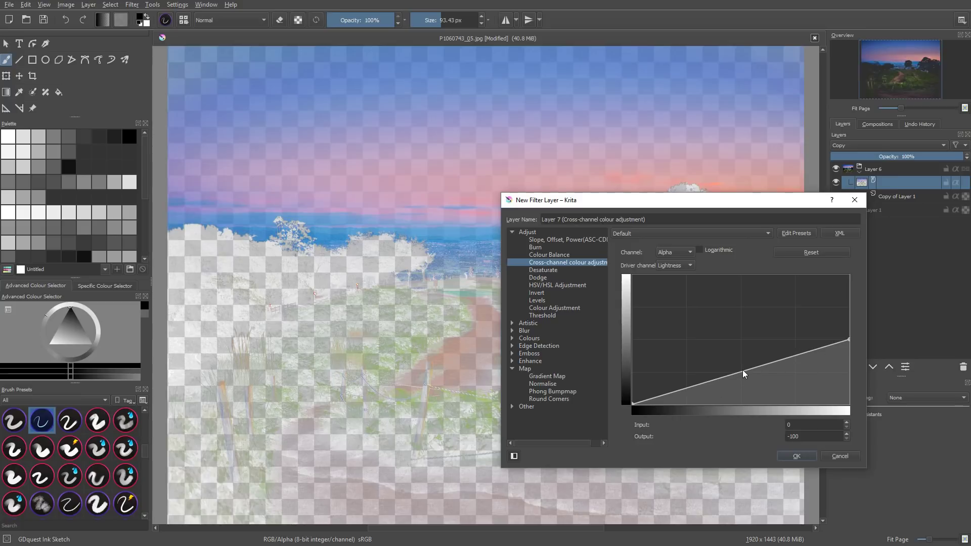
drag(742, 370, 747, 337)
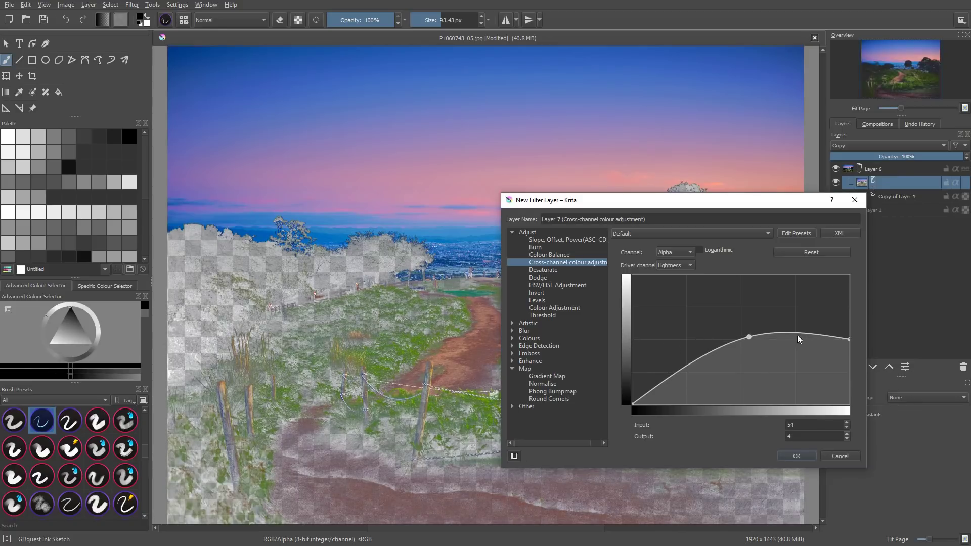
drag(758, 346, 754, 344)
drag(748, 339, 747, 337)
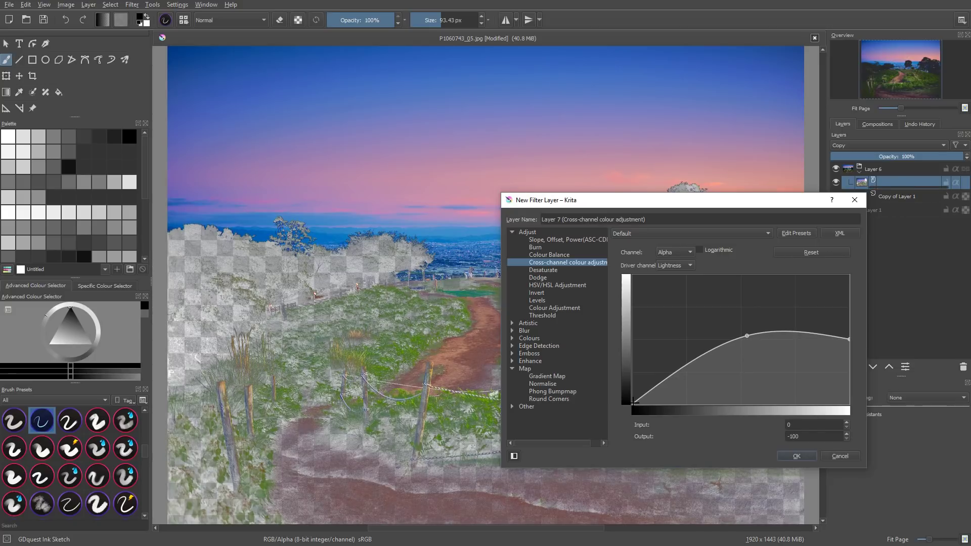
drag(636, 405, 717, 408)
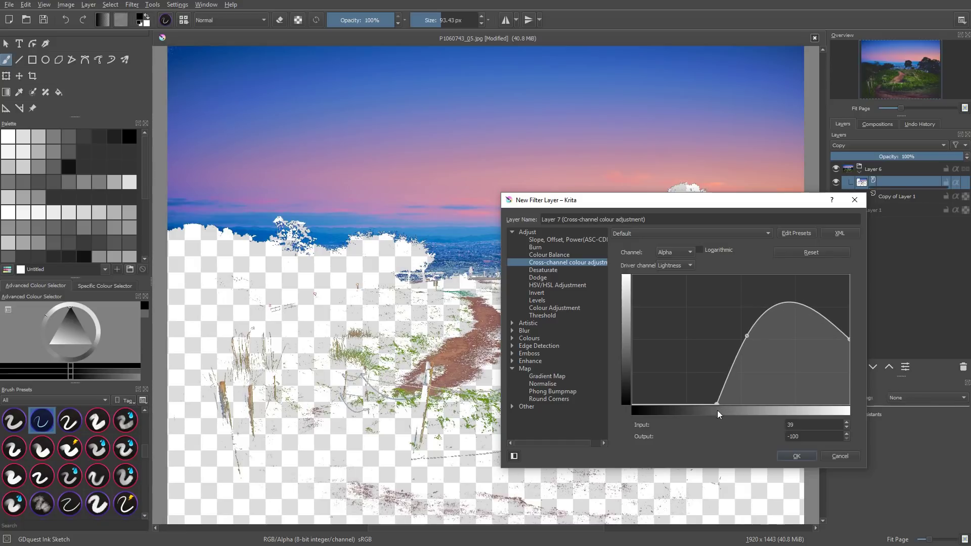
Step: Remove the curve's right end point and steepen the Alpha curve so the sky stays opaque
click(848, 338)
drag(853, 338, 858, 272)
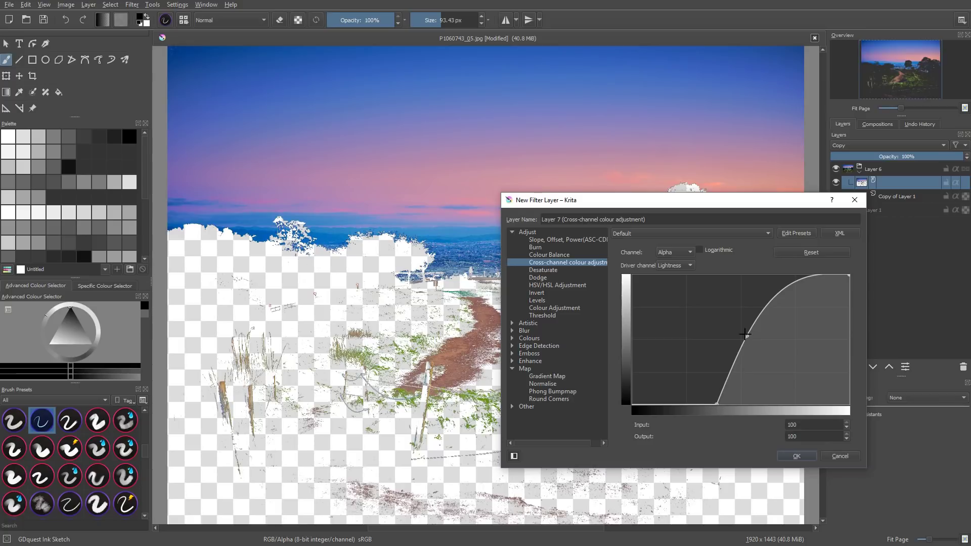
drag(745, 334, 774, 337)
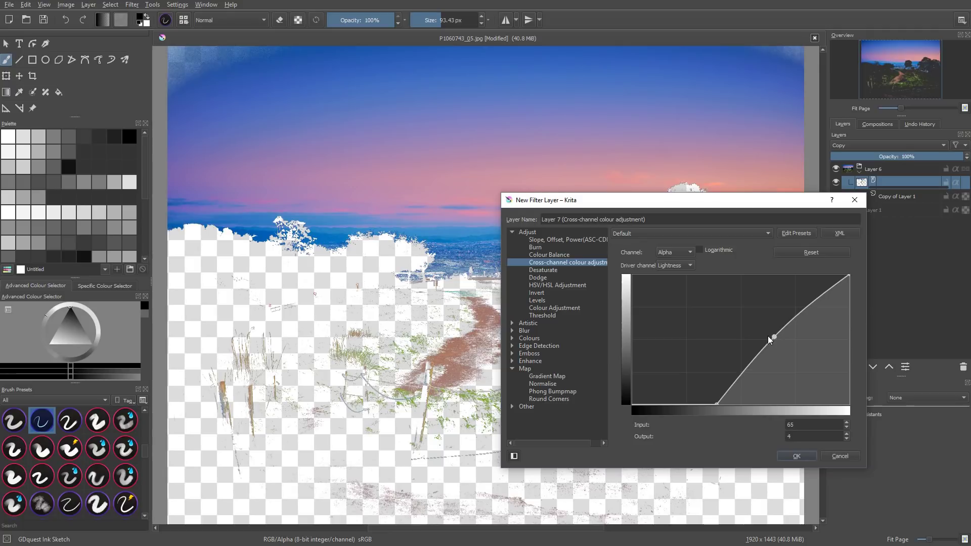
drag(735, 198, 826, 132)
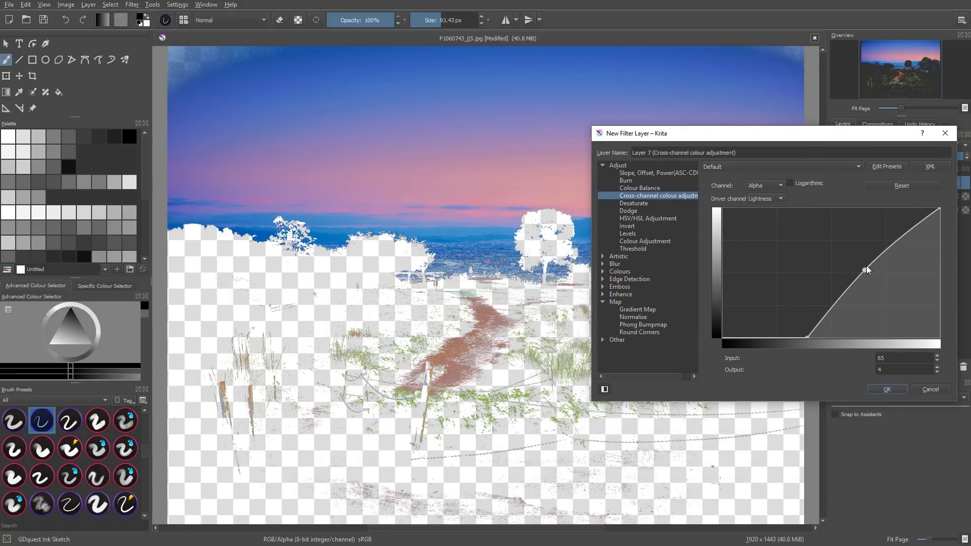
mouse_move(866, 265)
mouse_down()
mouse_move(891, 304)
mouse_move(840, 253)
mouse_move(832, 273)
mouse_move(872, 271)
mouse_up()
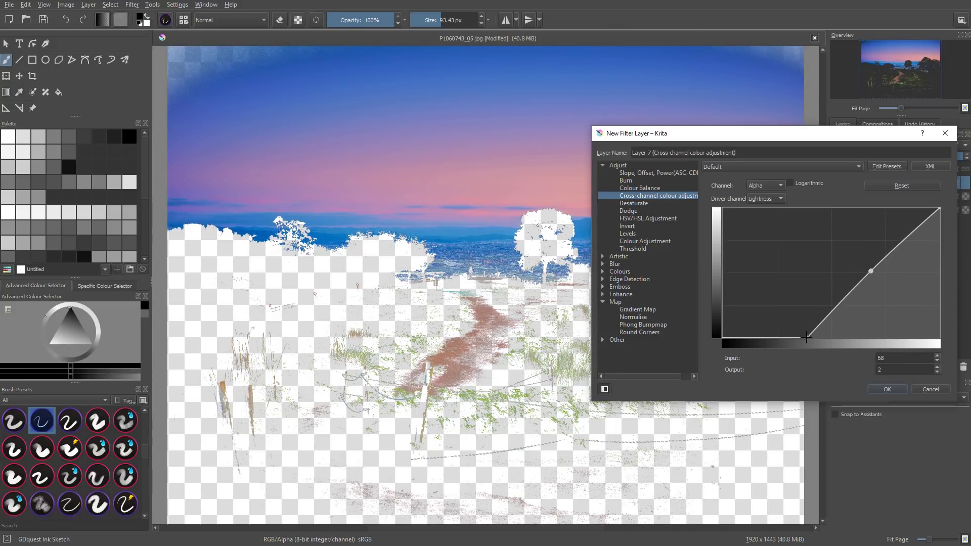
mouse_move(870, 272)
mouse_down()
mouse_move(834, 269)
mouse_move(887, 270)
mouse_up()
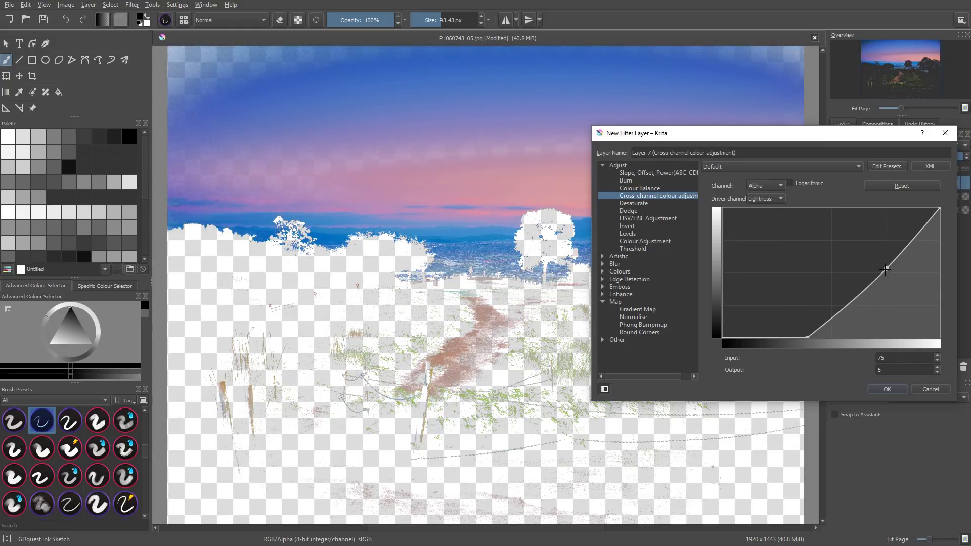
drag(886, 270, 838, 270)
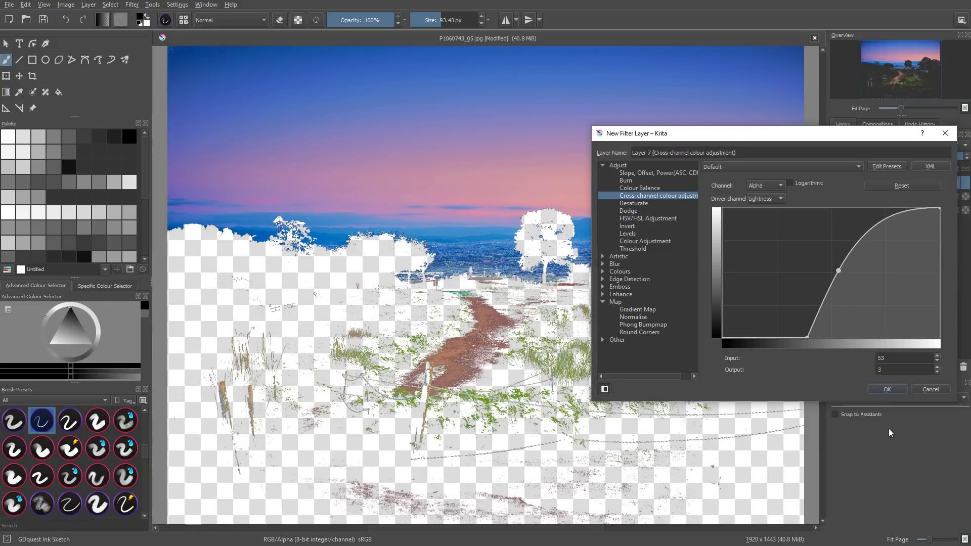
click(887, 388)
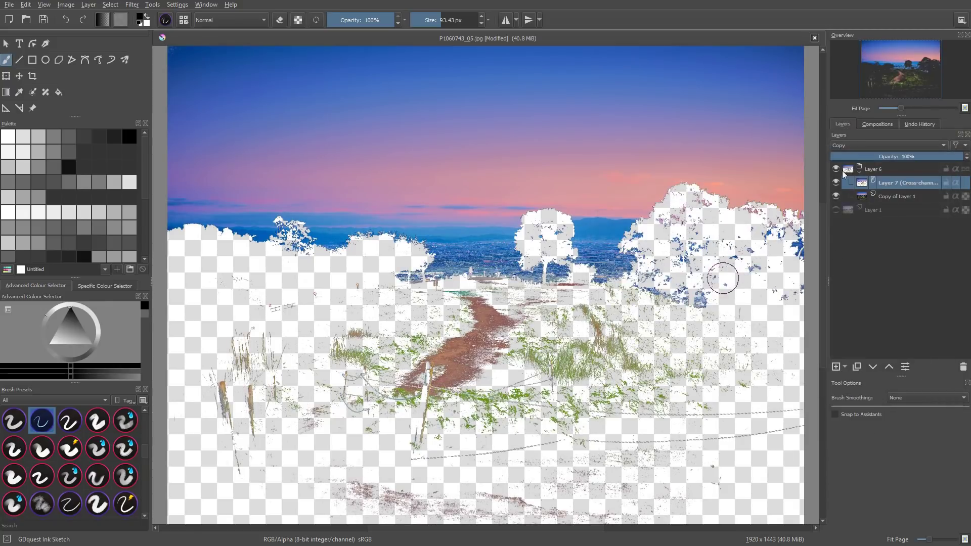
right_click(898, 182)
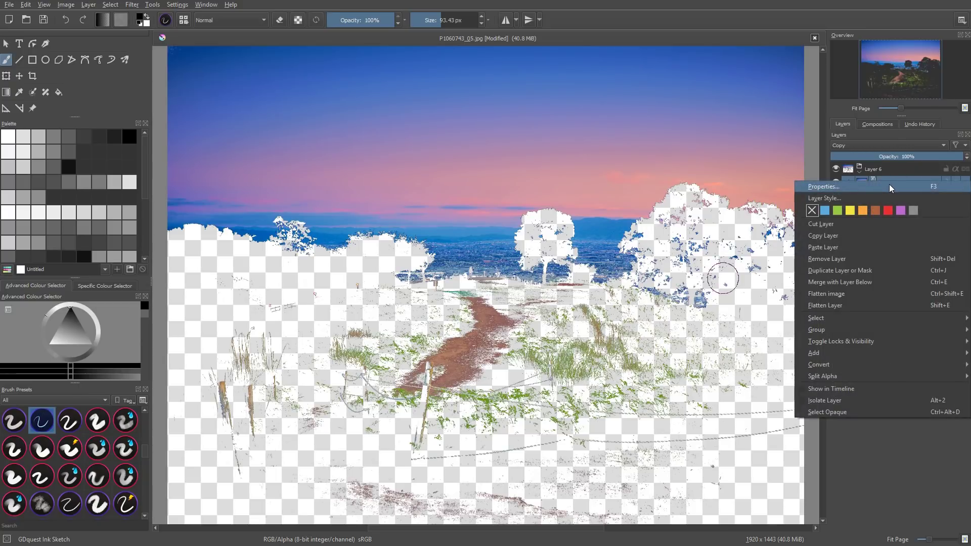
click(890, 185)
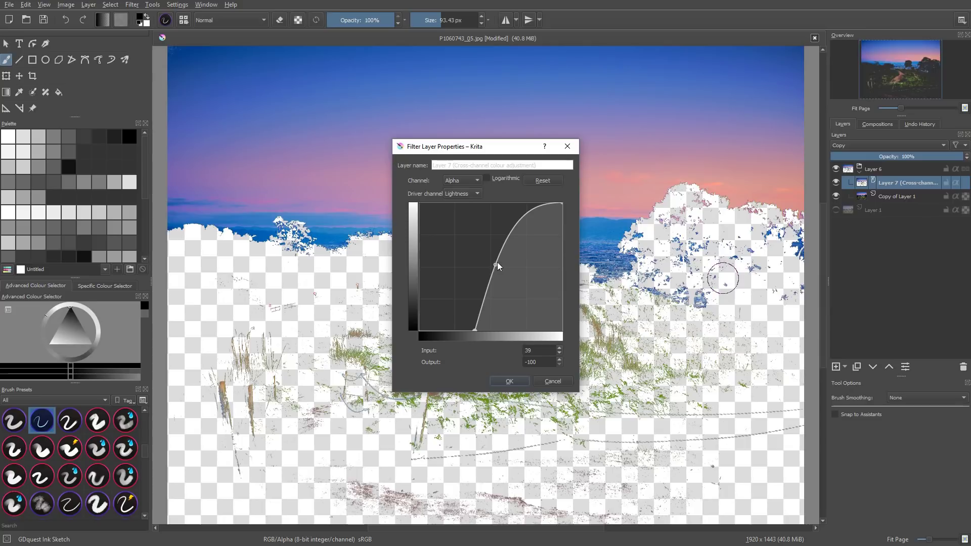
mouse_move(497, 263)
mouse_down()
mouse_move(511, 260)
mouse_move(494, 264)
mouse_up()
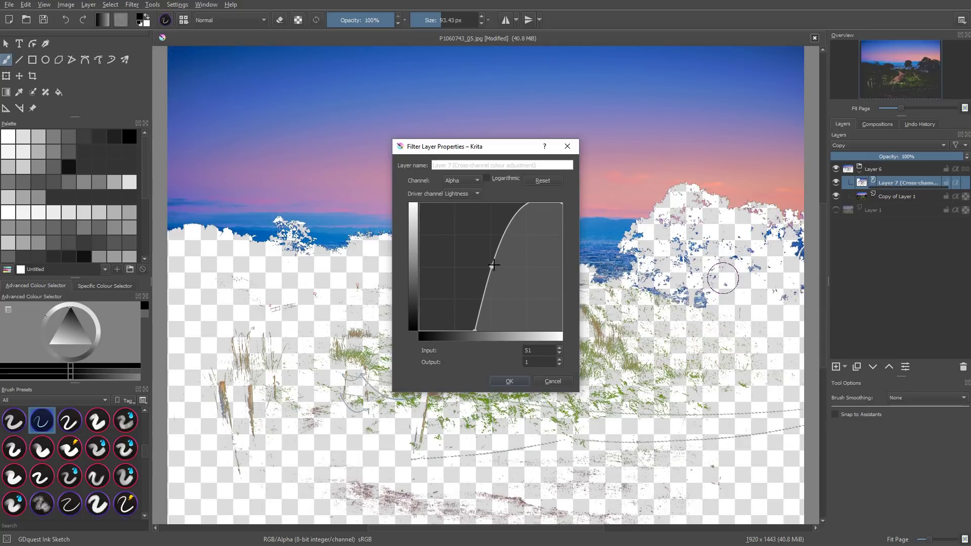
click(553, 381)
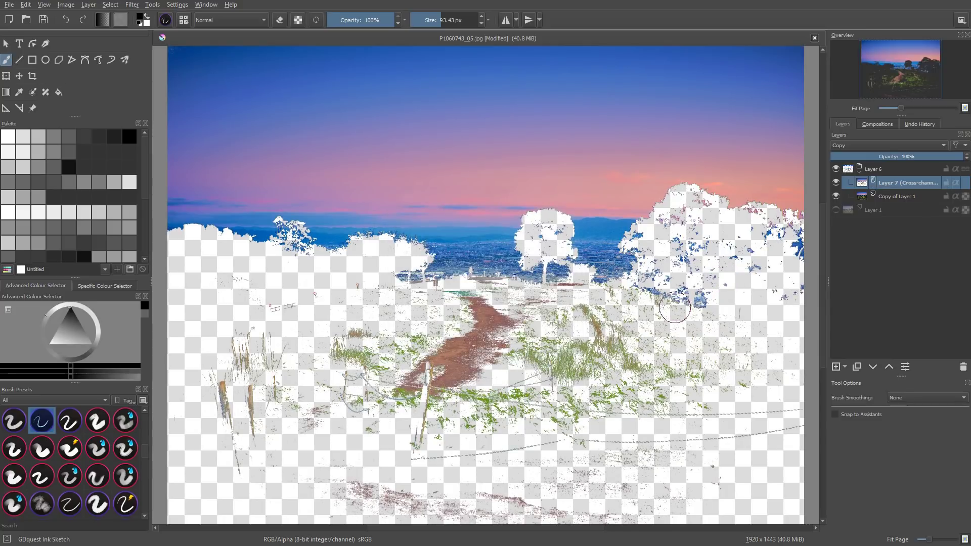
key(F3)
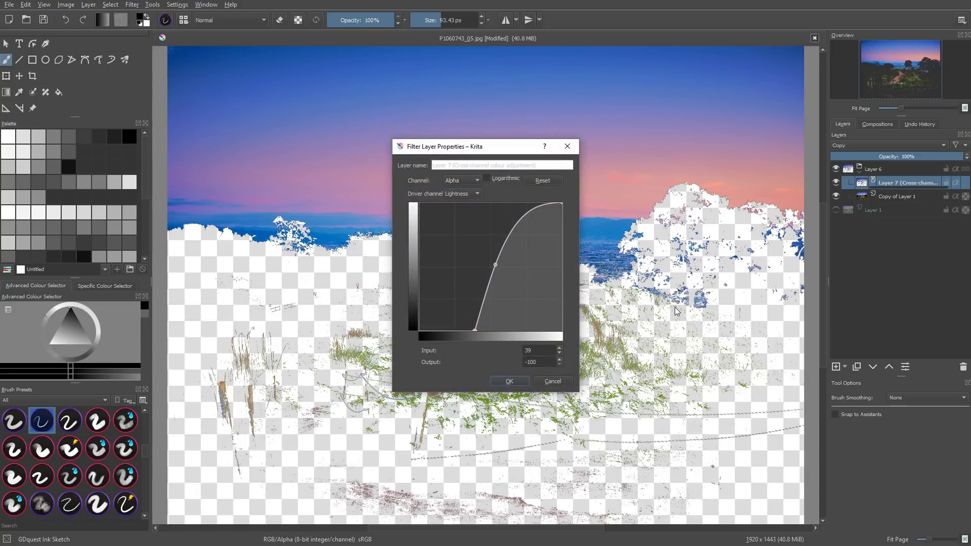
key(Escape)
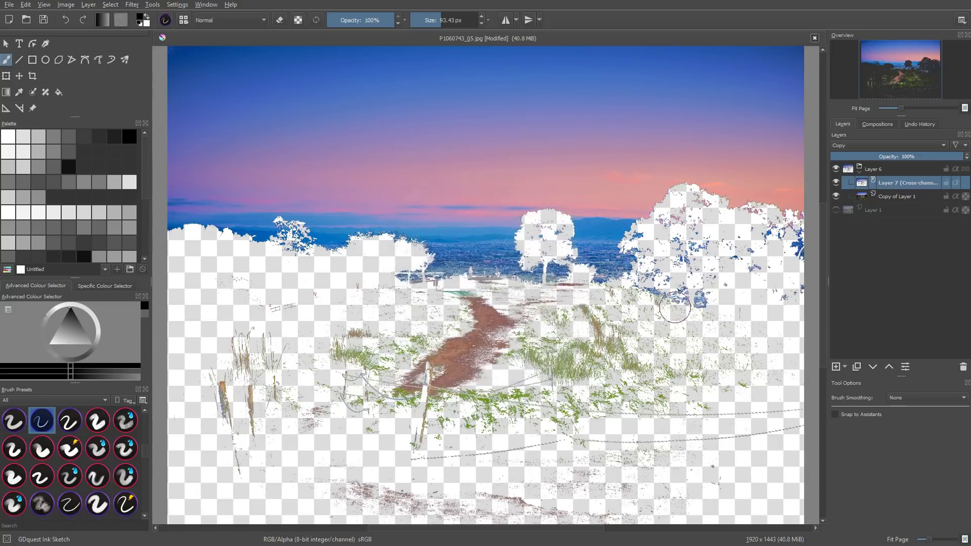
key(d)
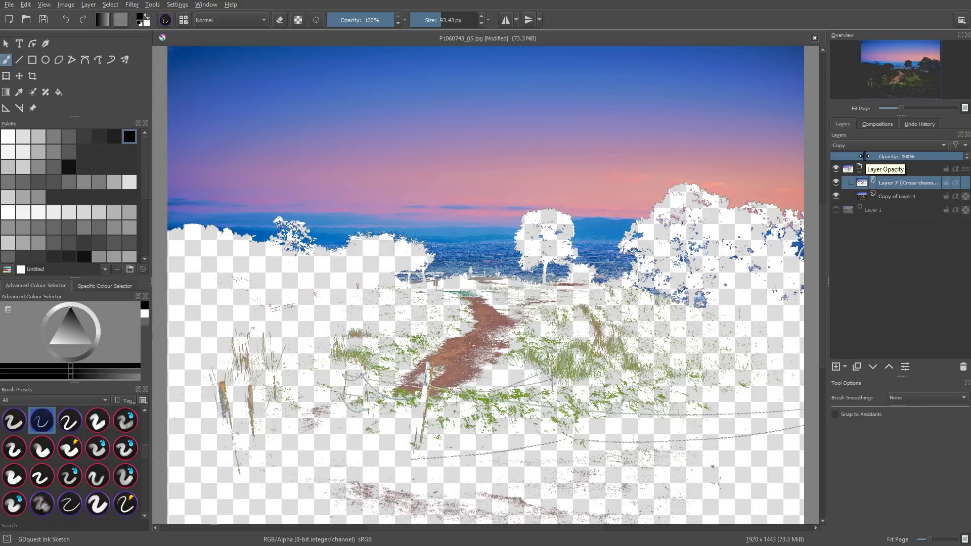
Step: Reopen Layer 7's settings and straighten the alpha curve to Input 72, Output 5
mouse_move(899, 188)
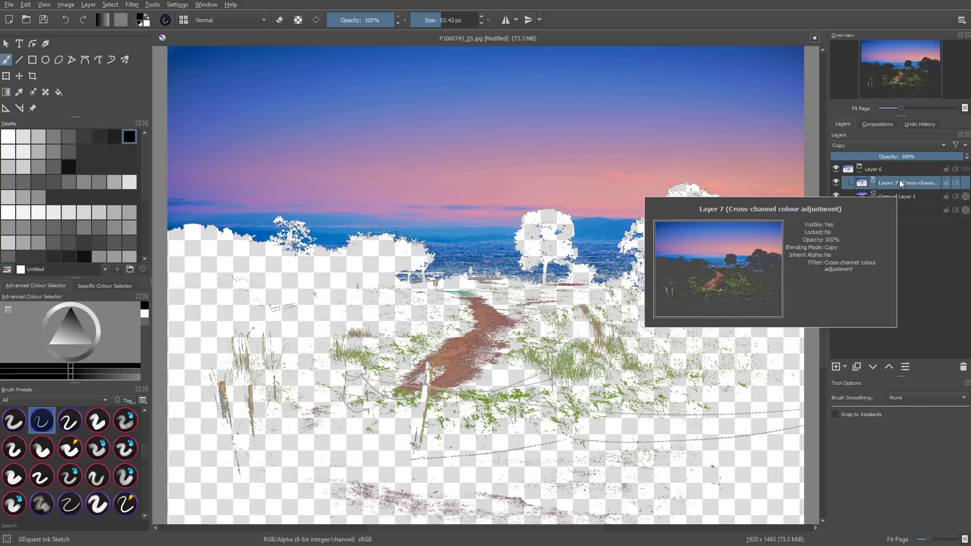
double_click(899, 183)
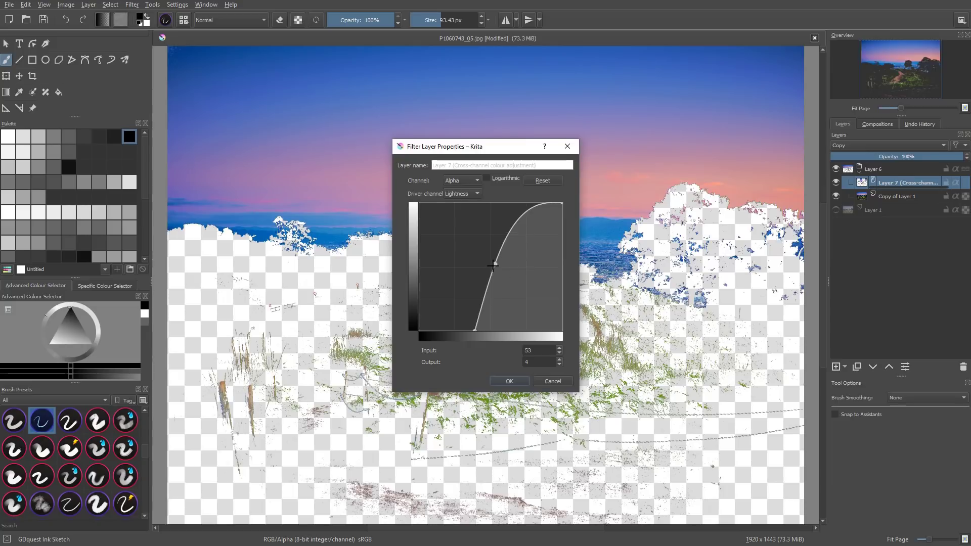
drag(496, 262, 521, 264)
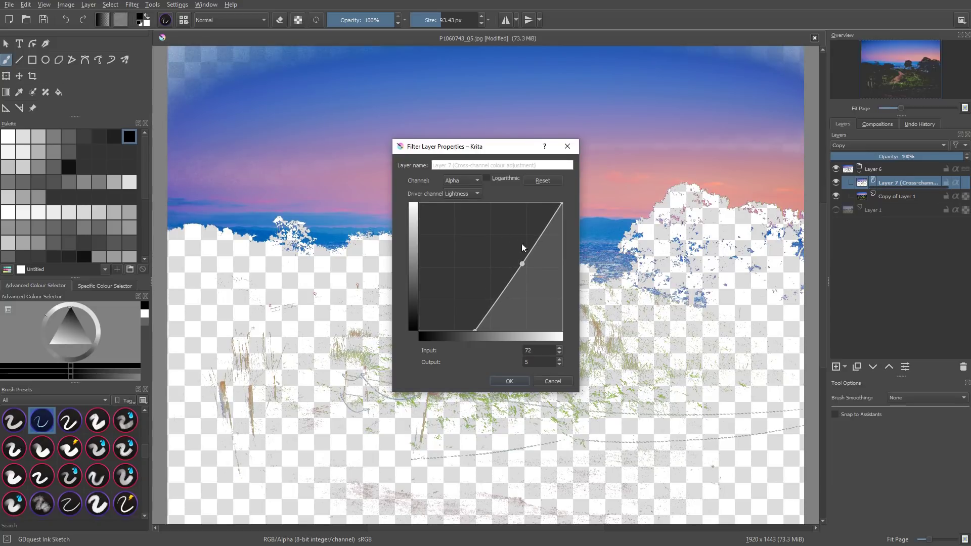
drag(494, 147, 741, 153)
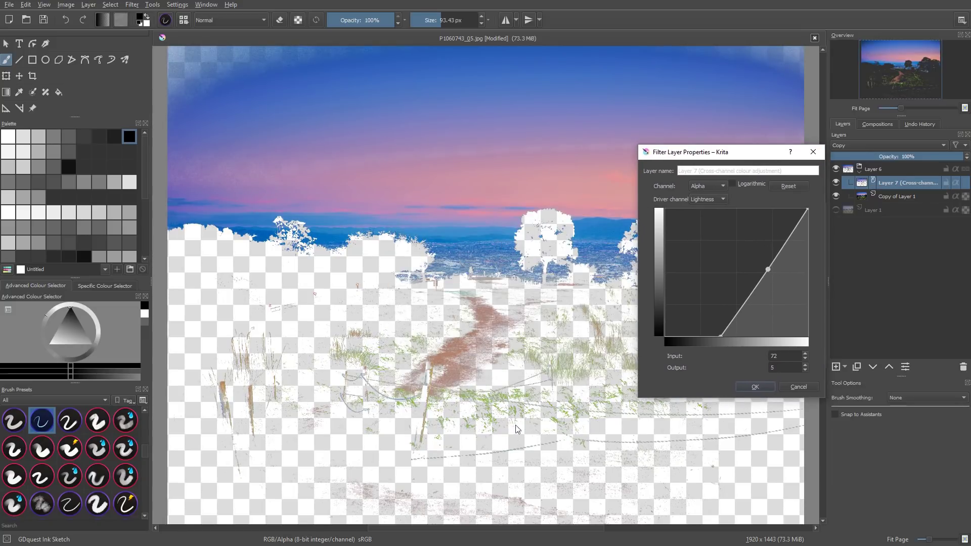
click(755, 387)
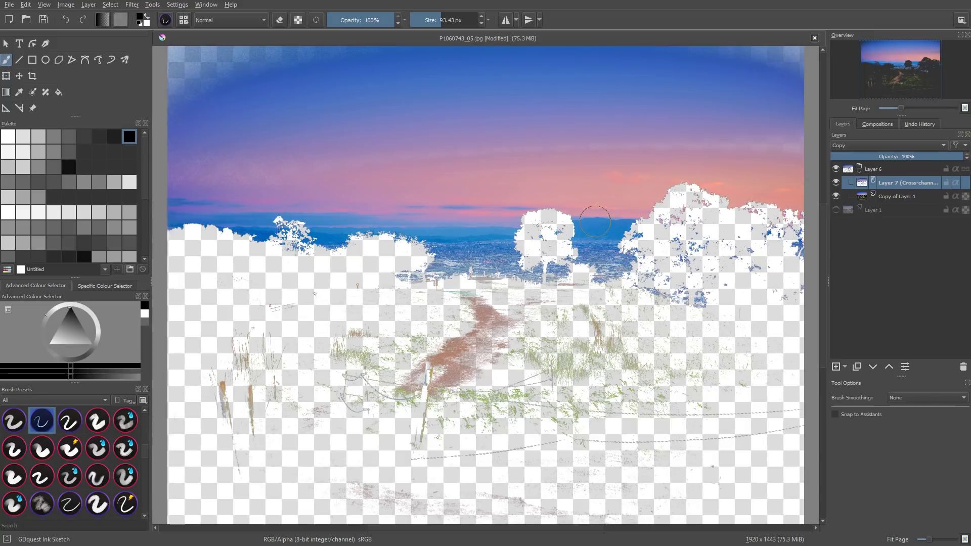
key(g)
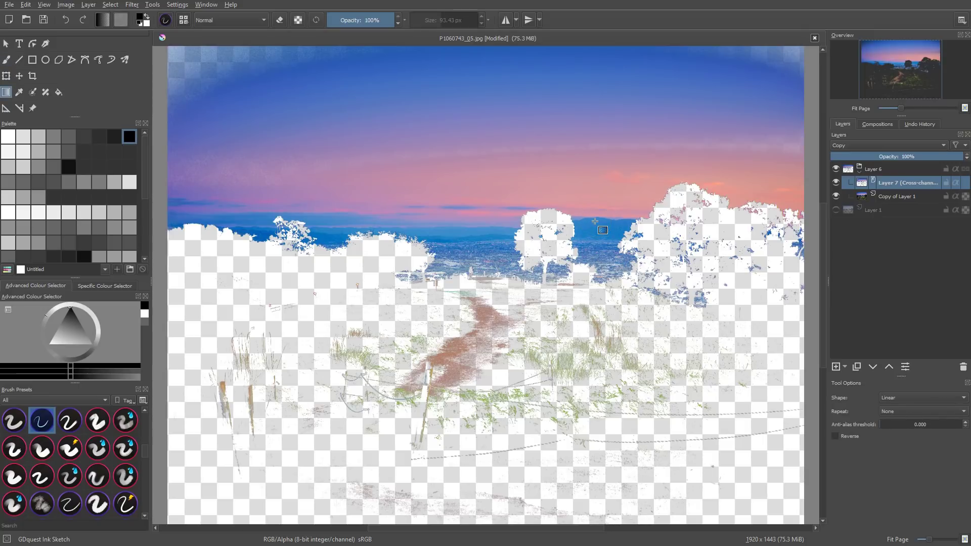
Step: Drag a downward gradient from the upper sky to restore its solid blue top edge
click(103, 20)
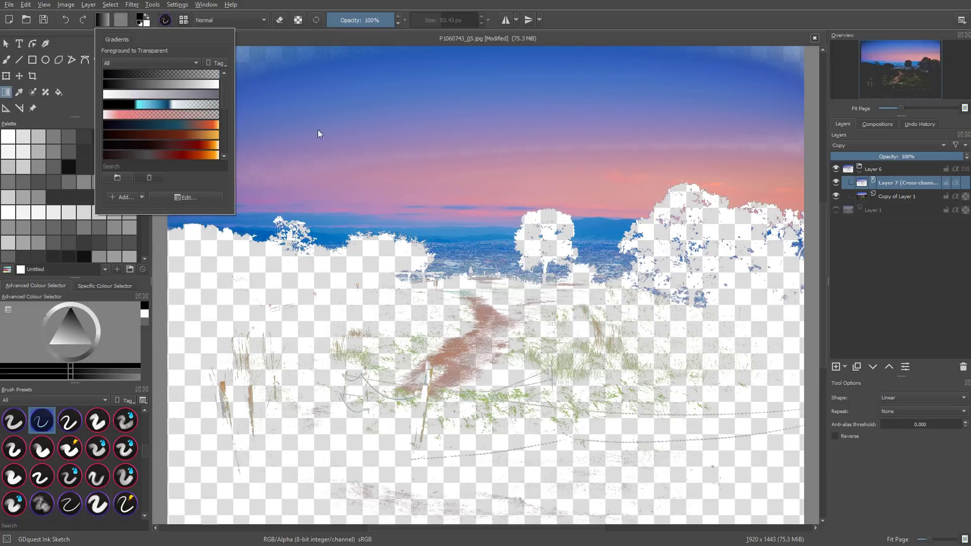
click(577, 204)
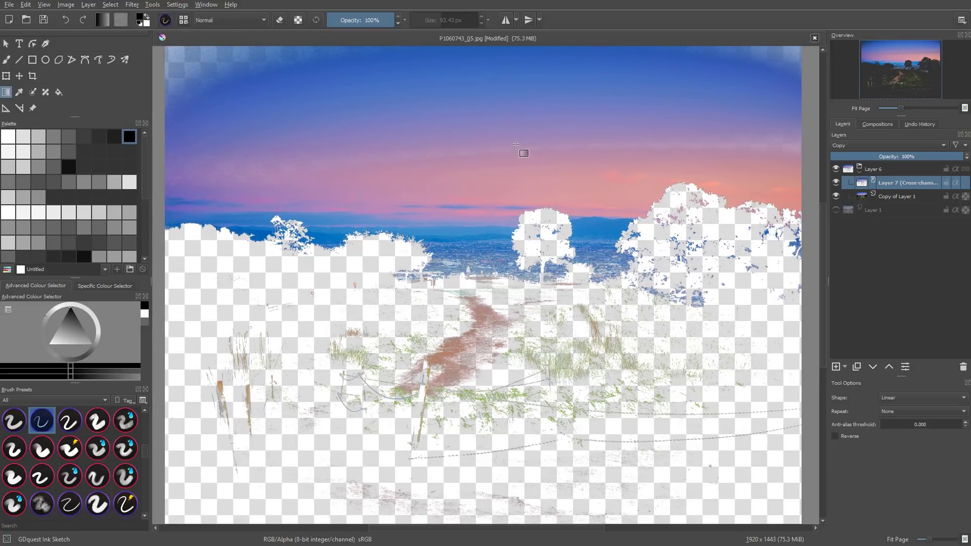
drag(517, 146, 517, 183)
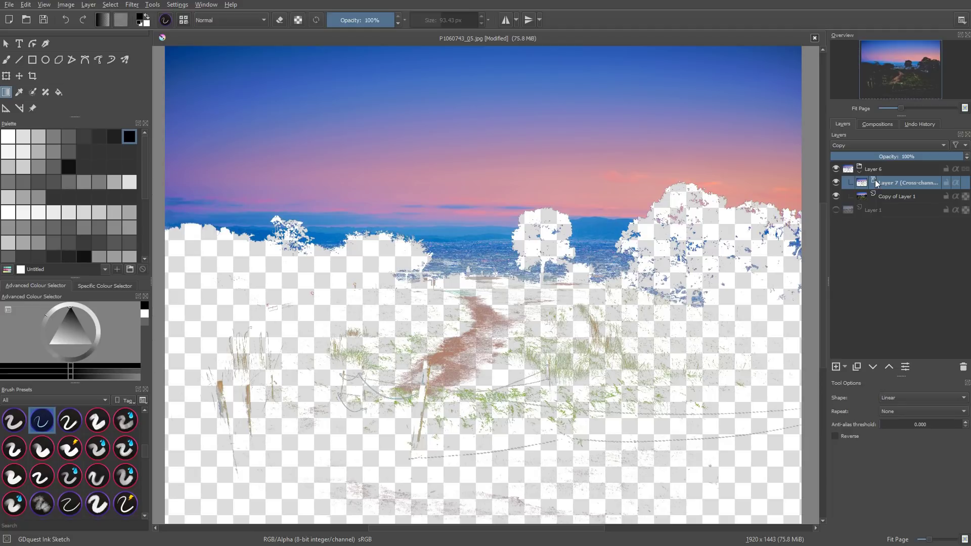
click(846, 368)
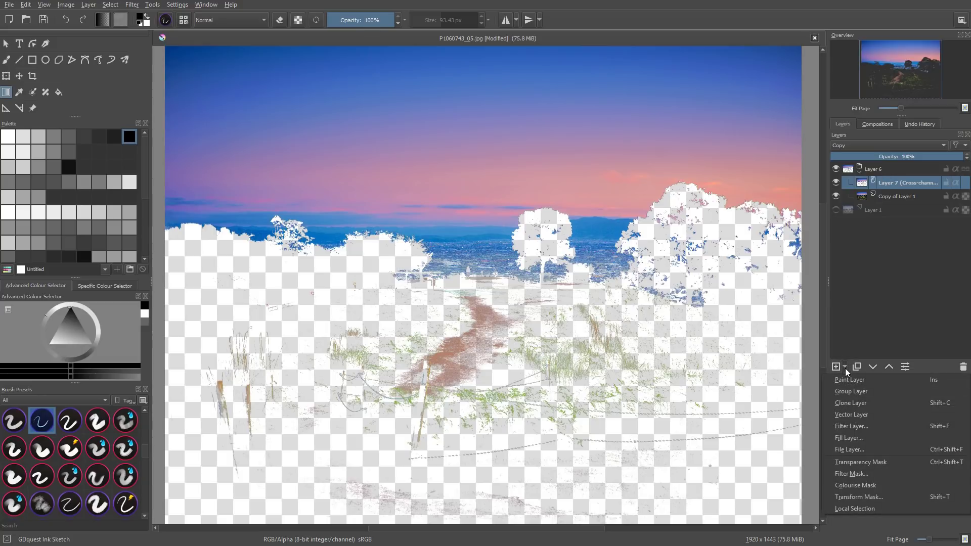
Step: Add transparency masks to Layer 7 and Layer 6, fading the lower half with a gradient
click(866, 462)
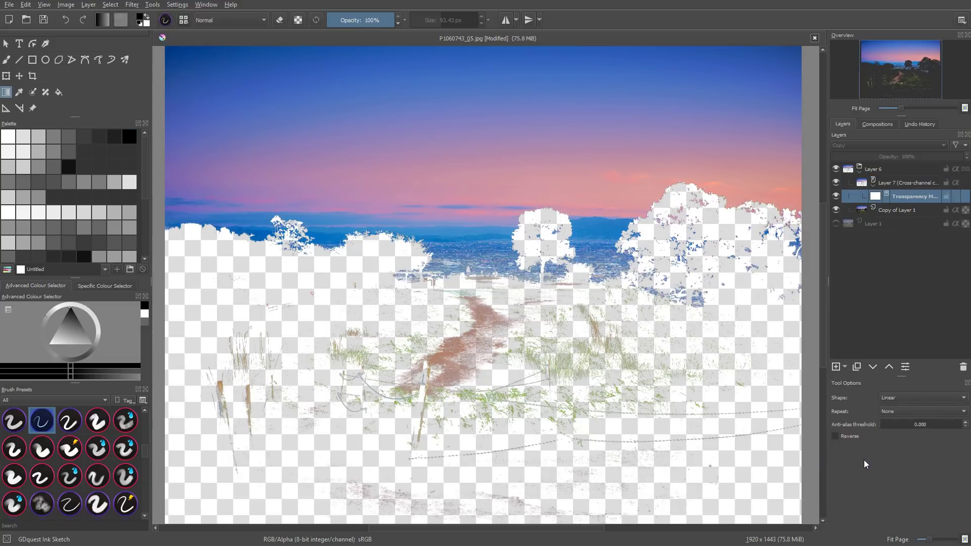
click(881, 168)
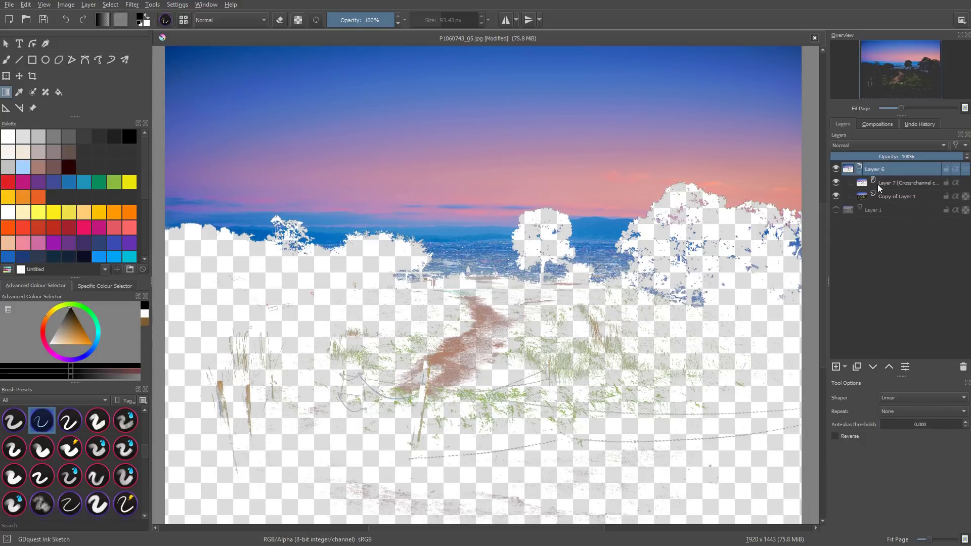
click(845, 369)
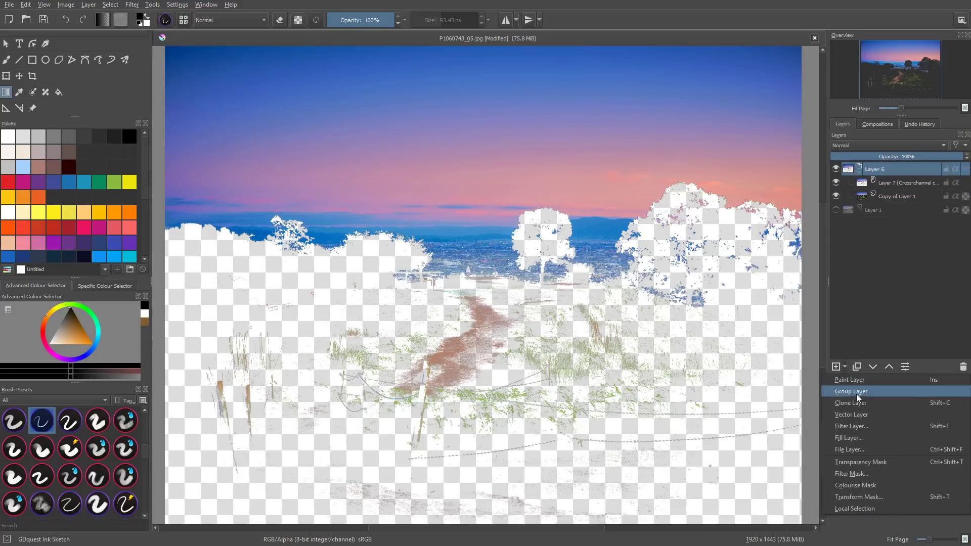
click(870, 463)
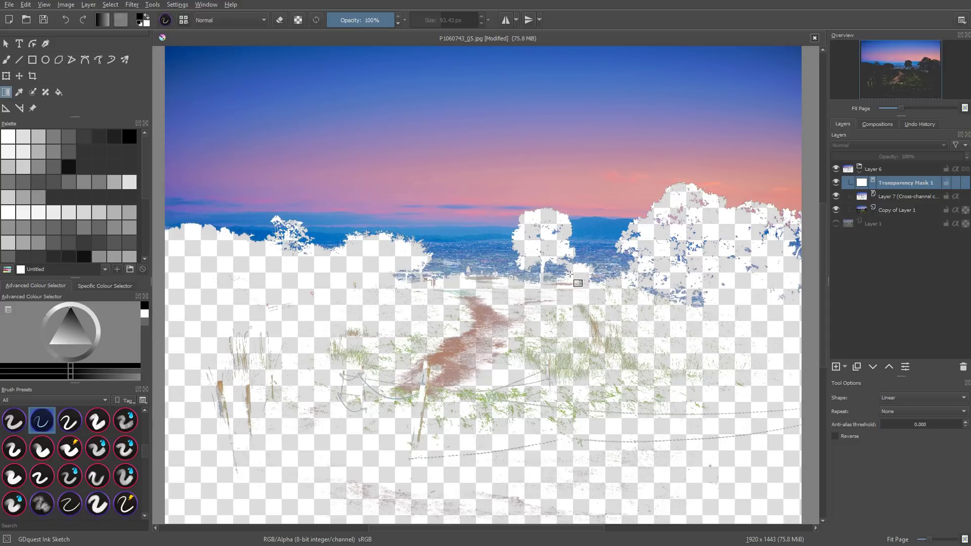
drag(570, 275, 572, 276)
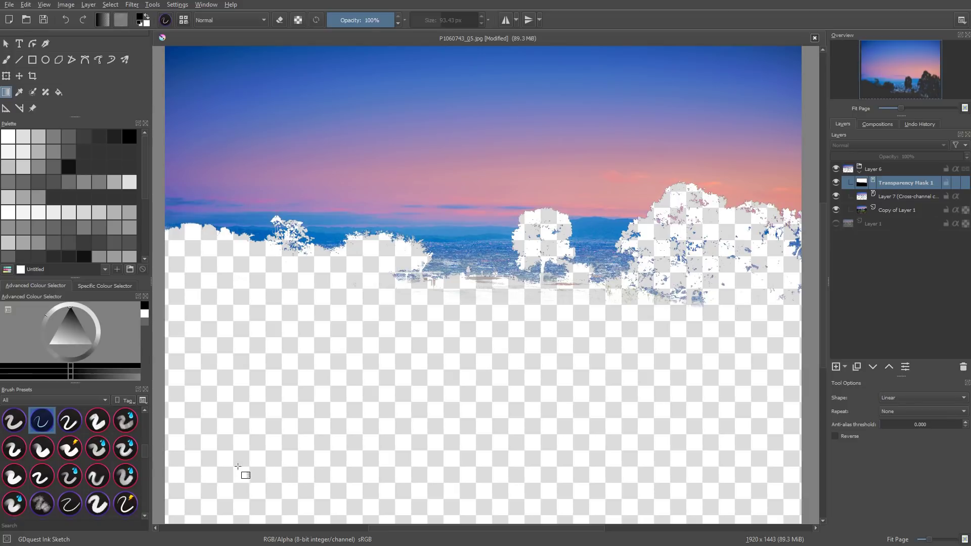
scroll(146, 445, up, 3)
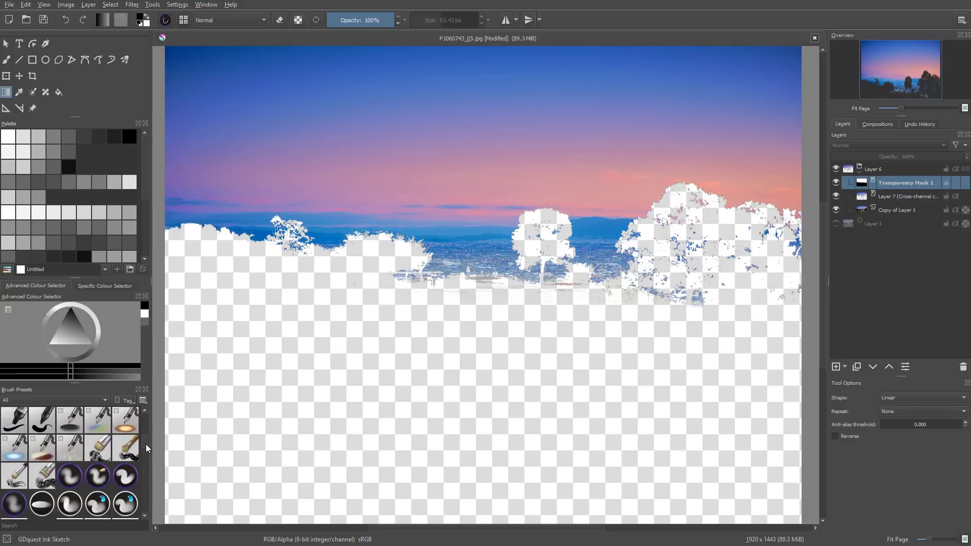
Step: Pick the airbrush preset for the freehand brush and make it smaller
click(70, 448)
key(b)
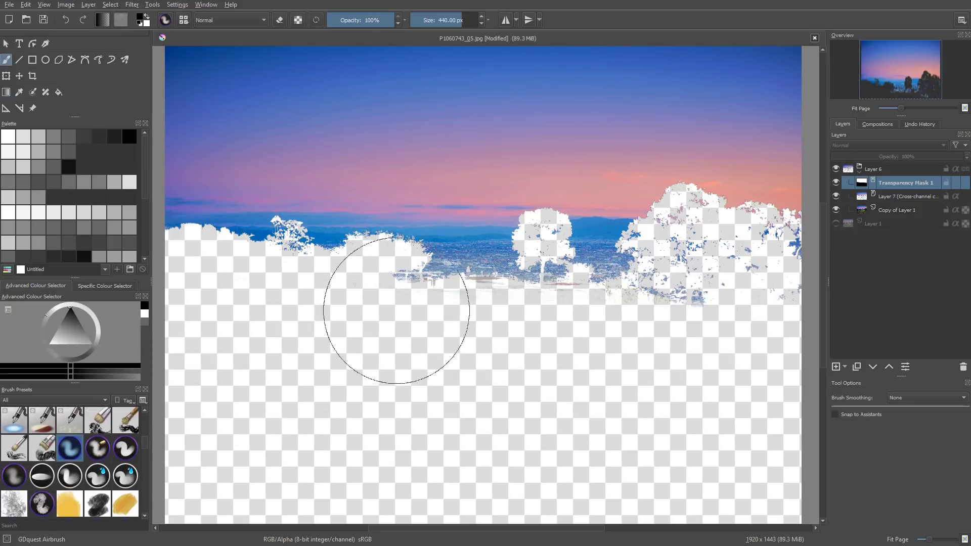
key(bracketleft)
key(bracketleft)
key(bracketleft)
key(bracketleft)
key(bracketleft)
key(bracketleft)
key(bracketleft)
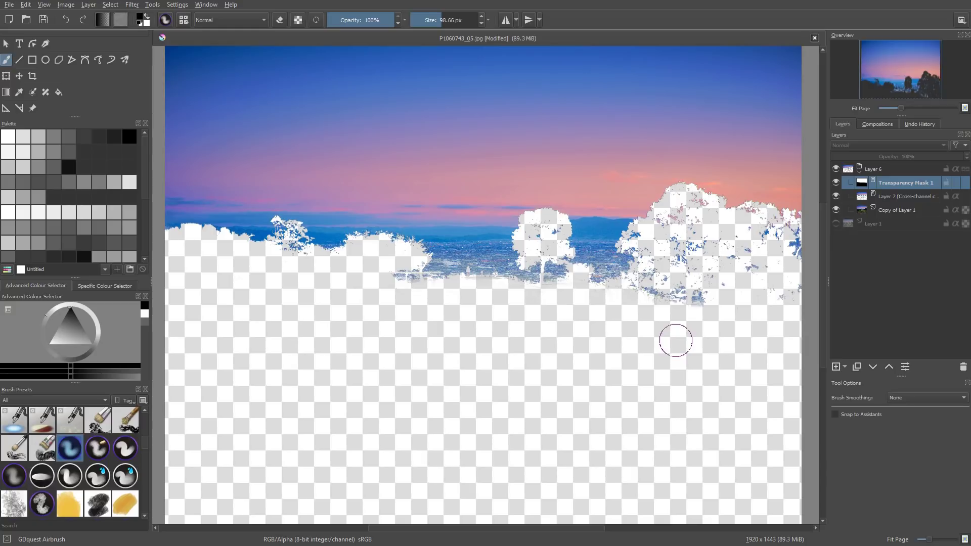
Step: Toggle Transparency Mask 1 and Layer 7 off and on to compare the result
click(836, 183)
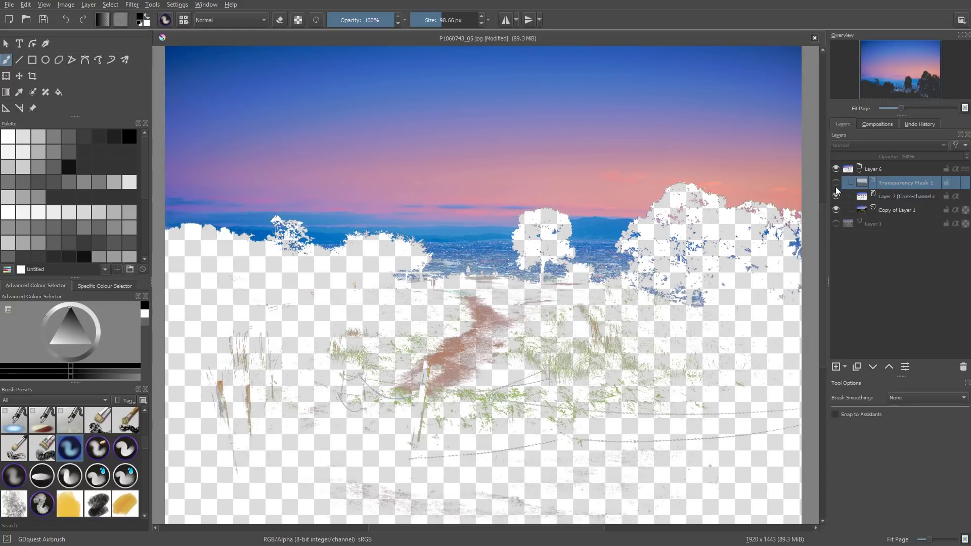
click(835, 196)
click(837, 195)
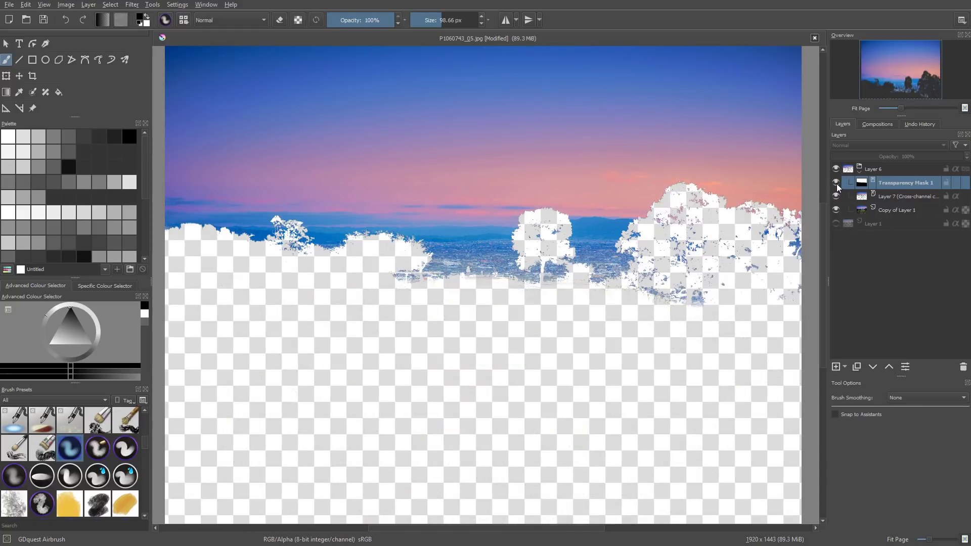
click(837, 183)
click(833, 196)
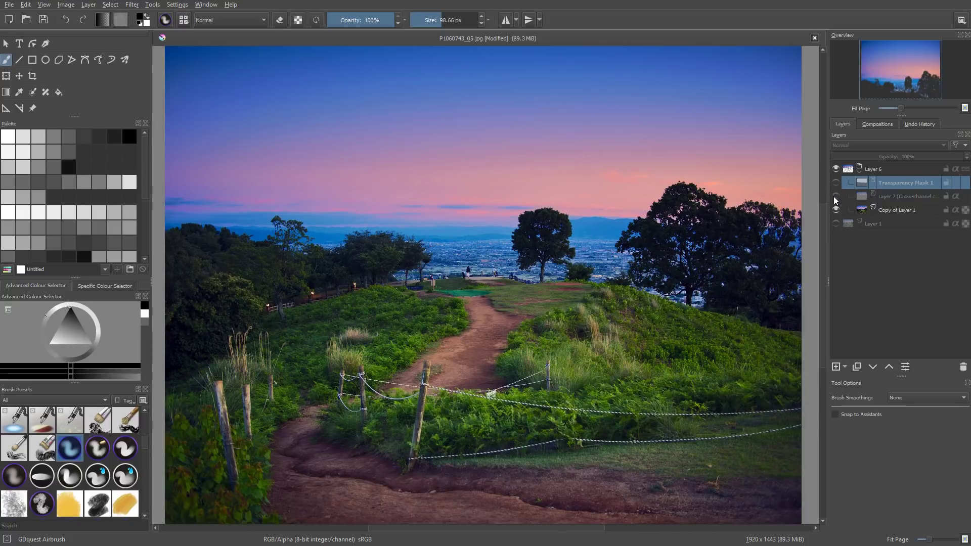
click(834, 197)
click(836, 183)
Step: Show Layer 1 beneath the masked sky and make Layer 6 active
mouse_move(849, 168)
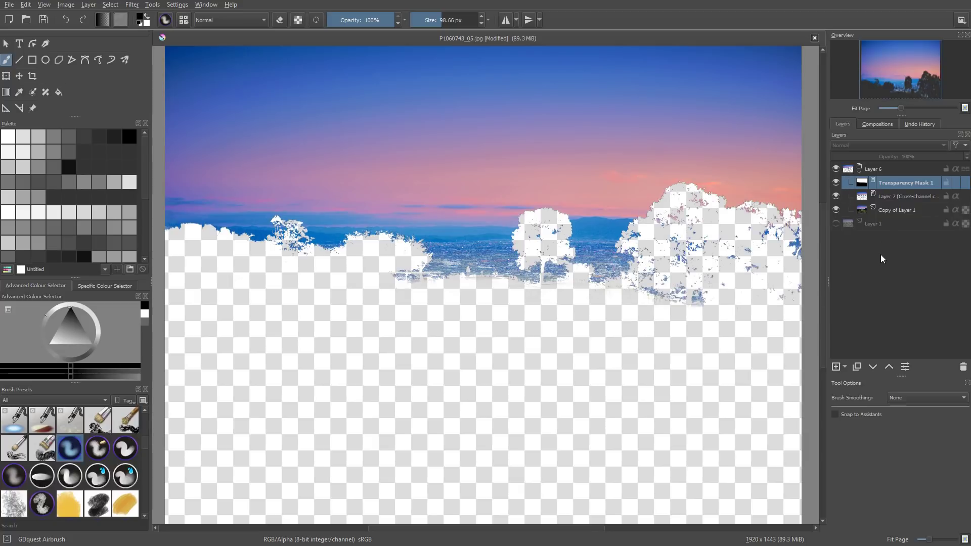
click(836, 223)
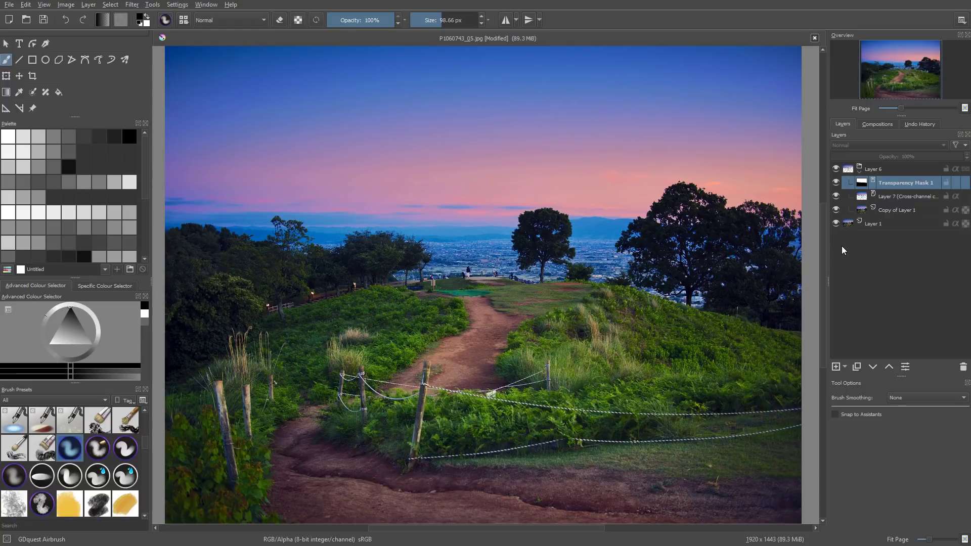
mouse_move(842, 216)
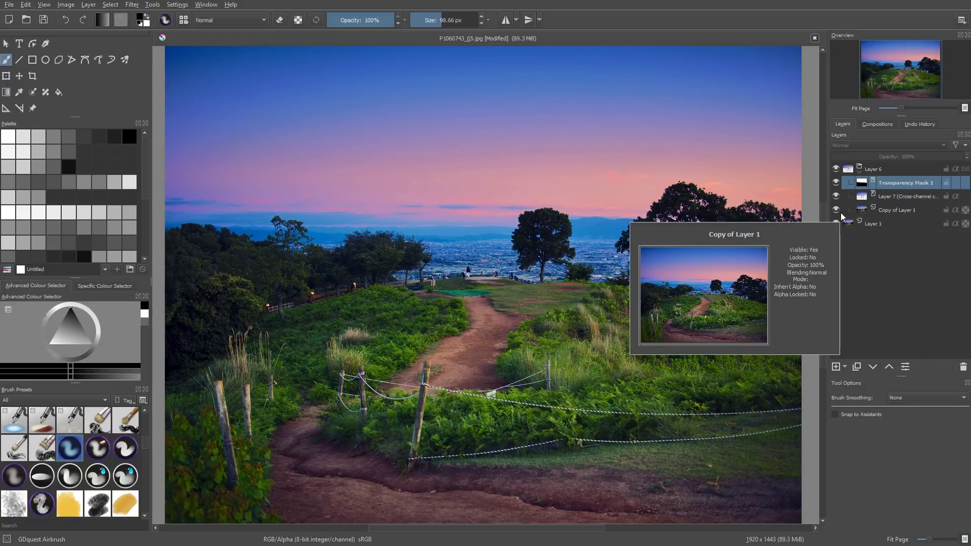
click(878, 172)
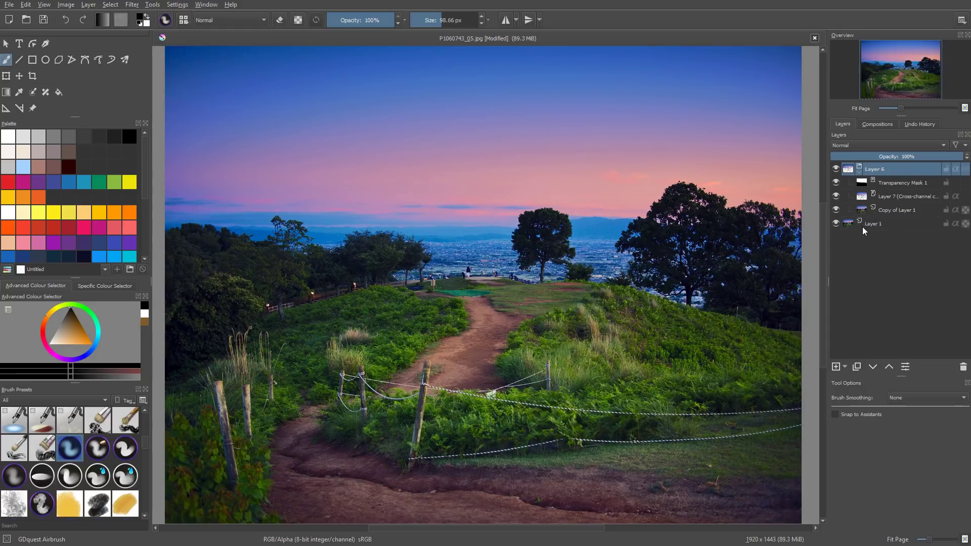
Step: Start a new filter layer using the Map > Gradient Map filter
click(845, 368)
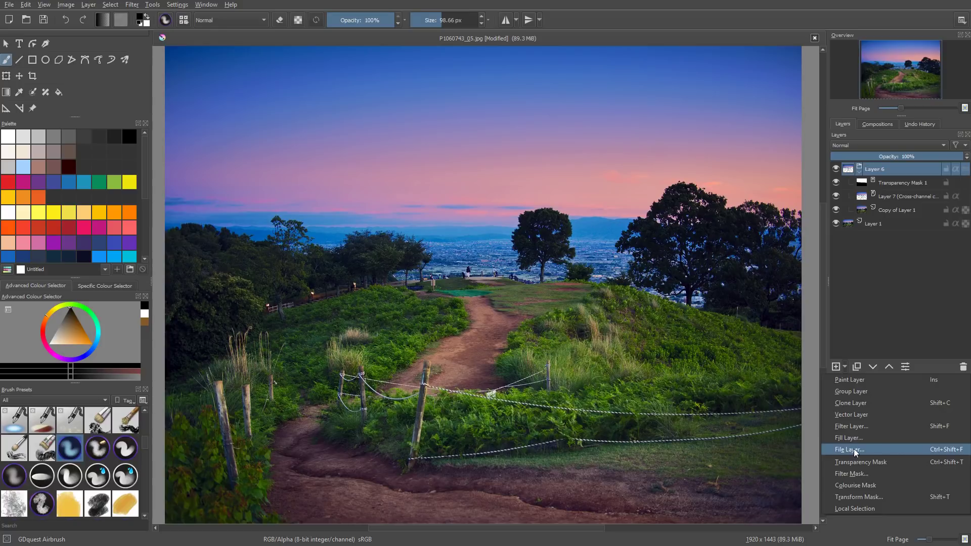
click(860, 428)
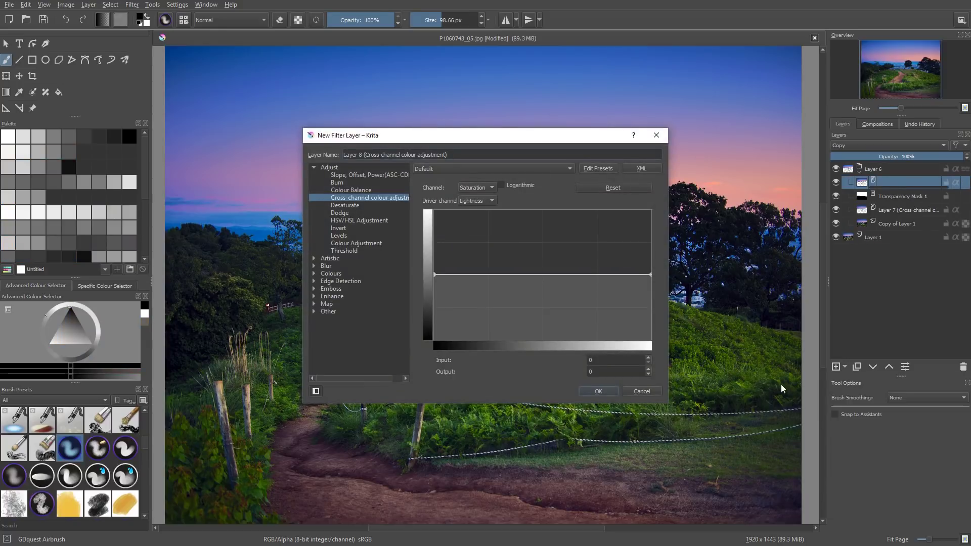
click(315, 306)
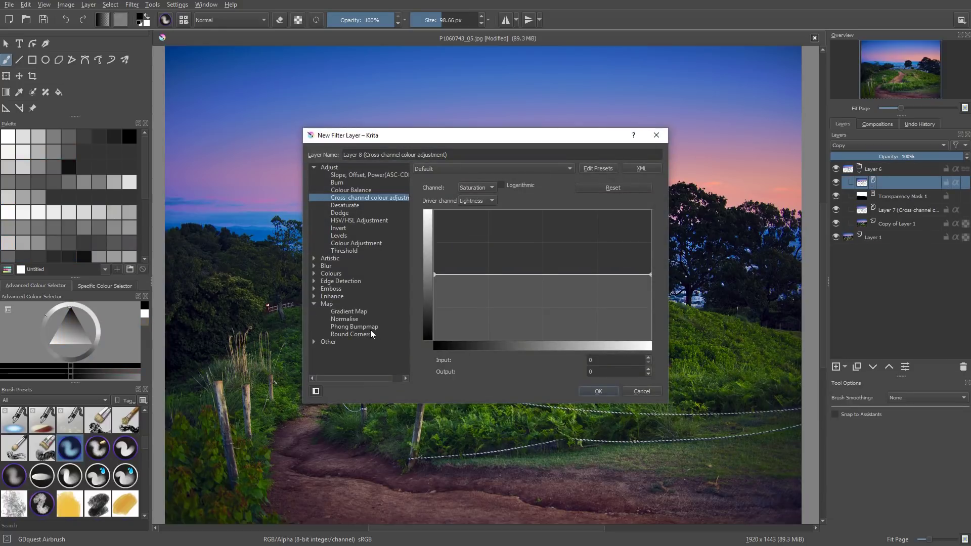
click(364, 311)
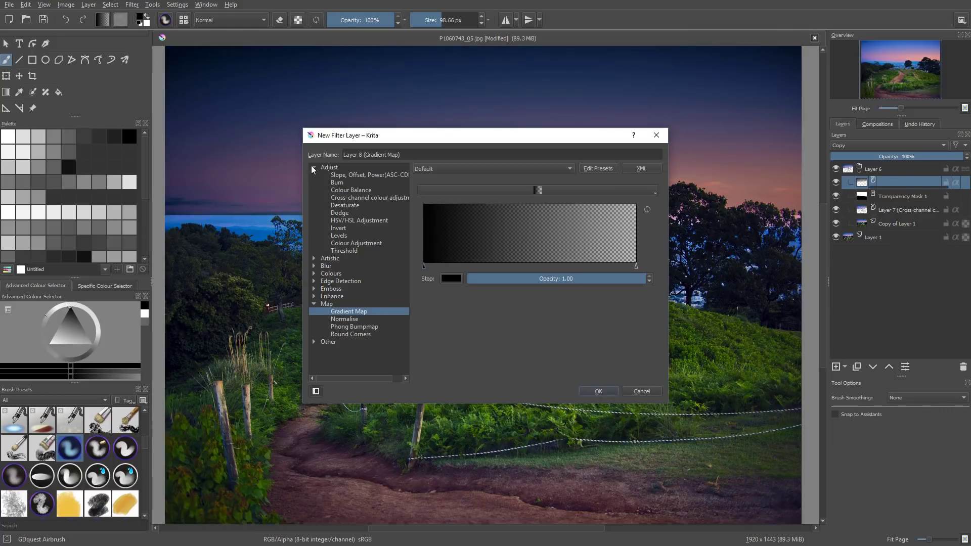
click(313, 167)
drag(551, 143, 663, 243)
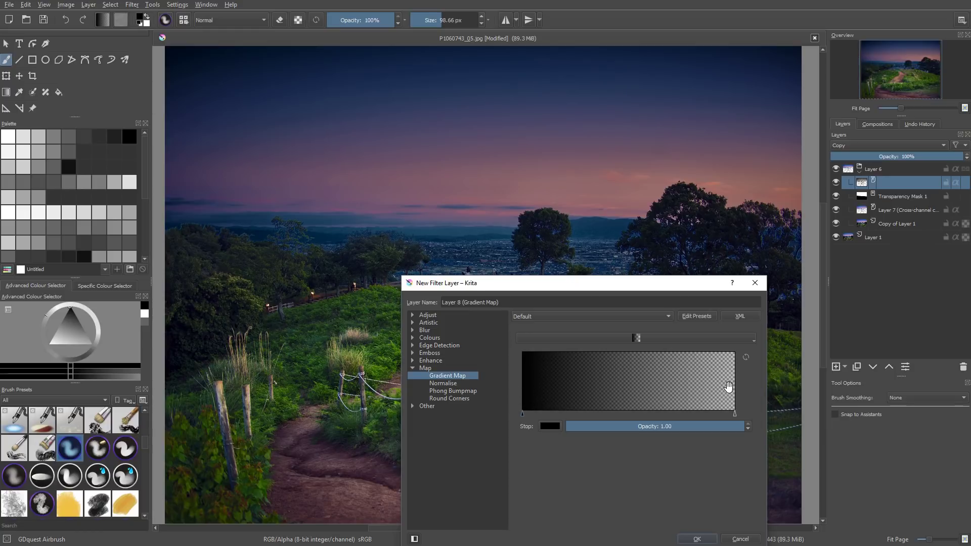
Step: Pick the black-to-white gradient preset, previewing the sky in greyscale
click(678, 337)
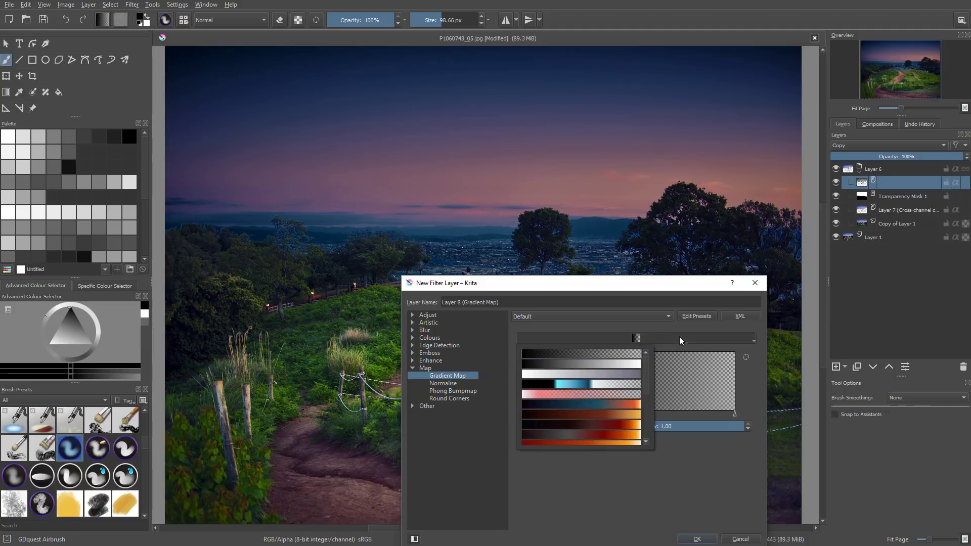
click(579, 365)
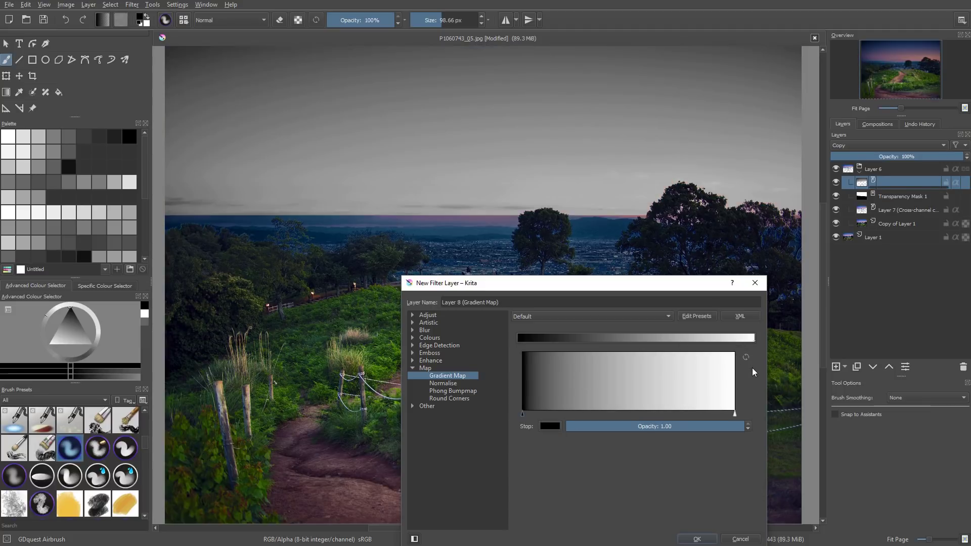
click(731, 338)
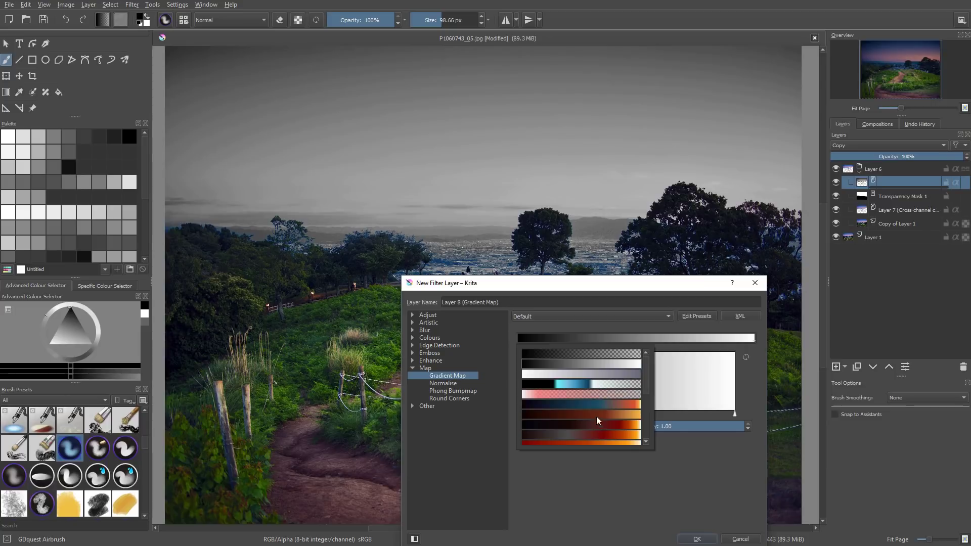
click(673, 335)
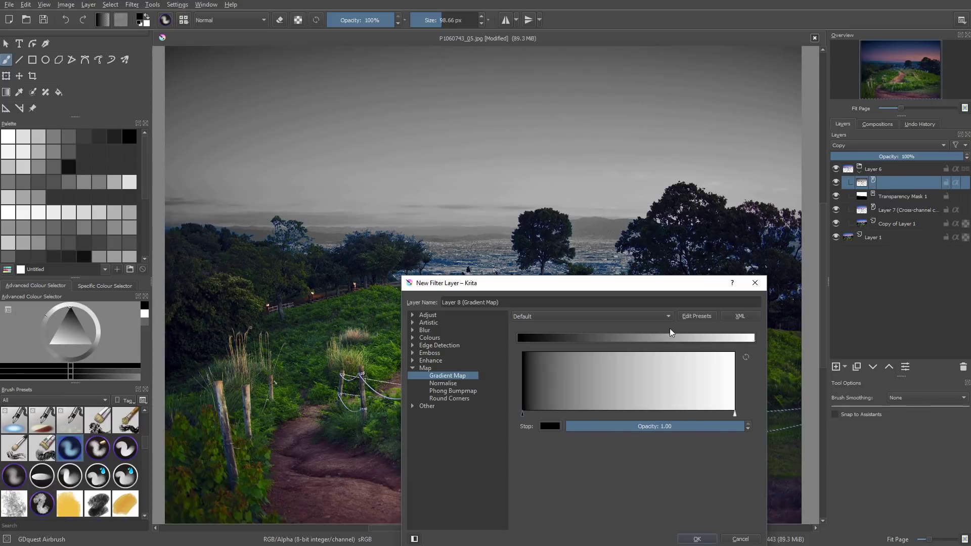
drag(677, 282, 754, 320)
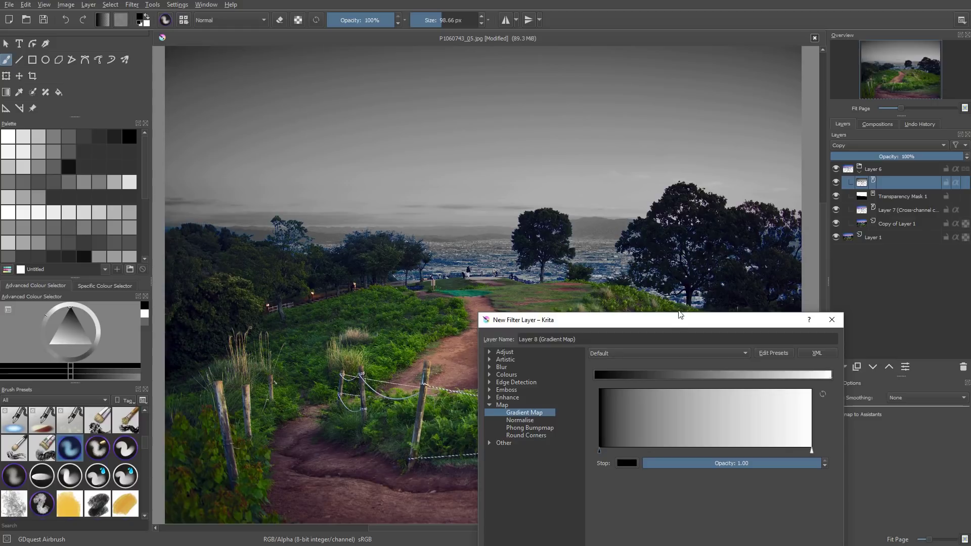
drag(681, 317, 754, 240)
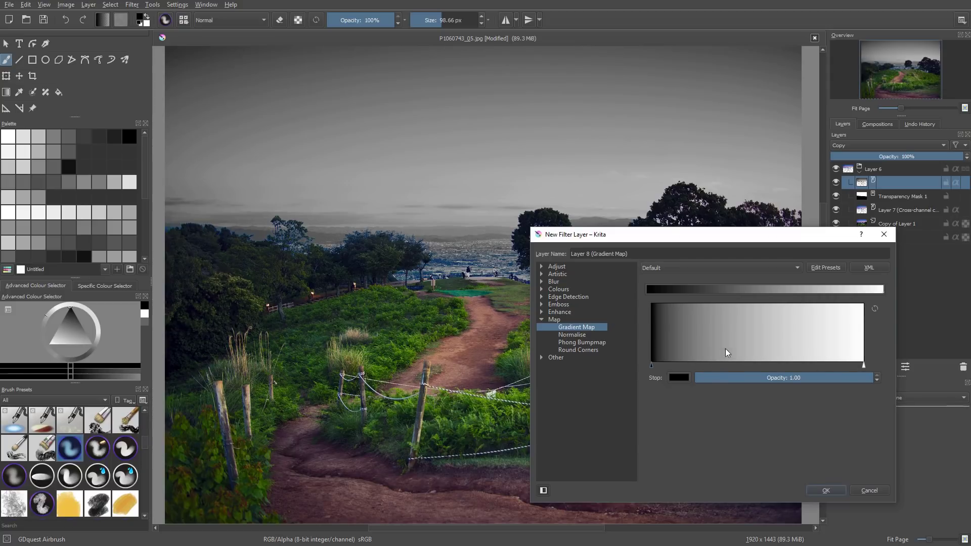
Step: Add a gradient stop and set it to deep navy #123364
click(711, 334)
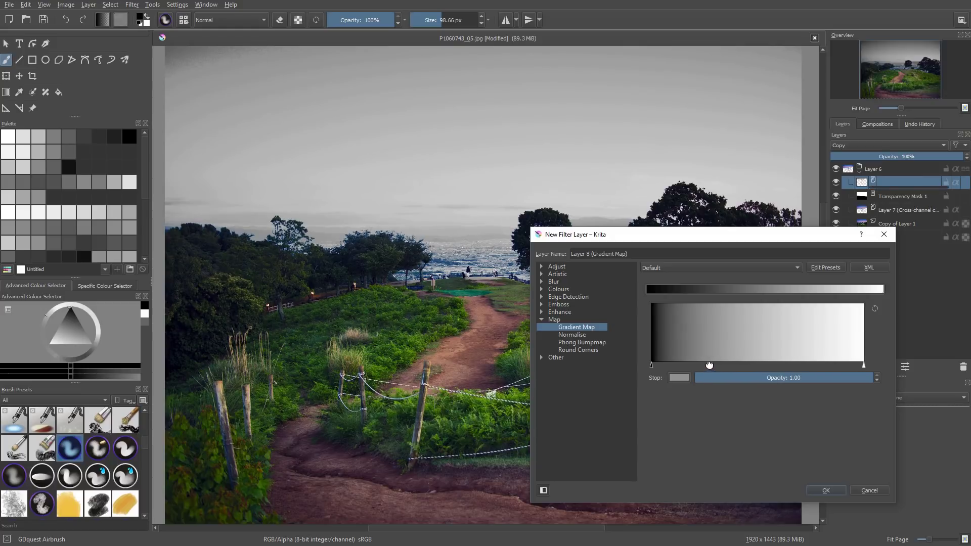
drag(710, 366, 707, 365)
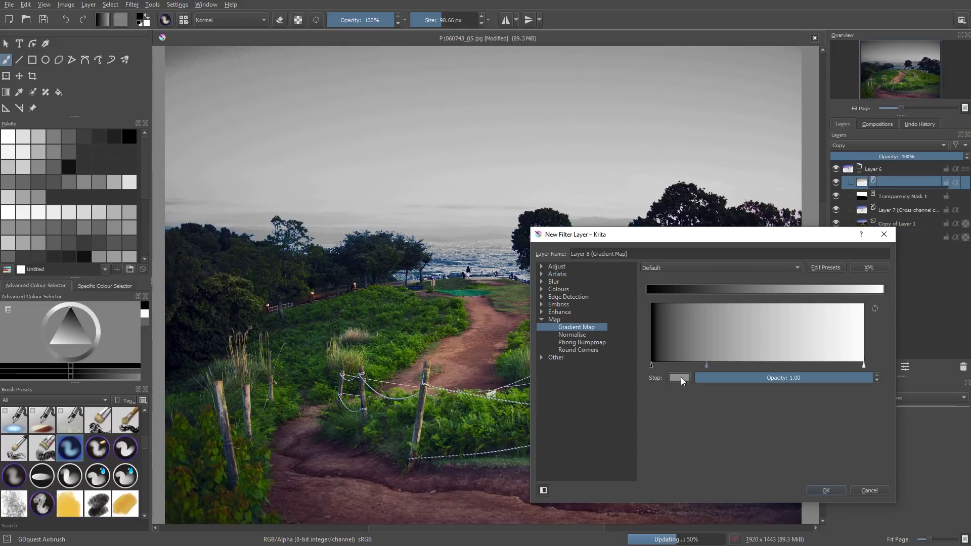
click(681, 379)
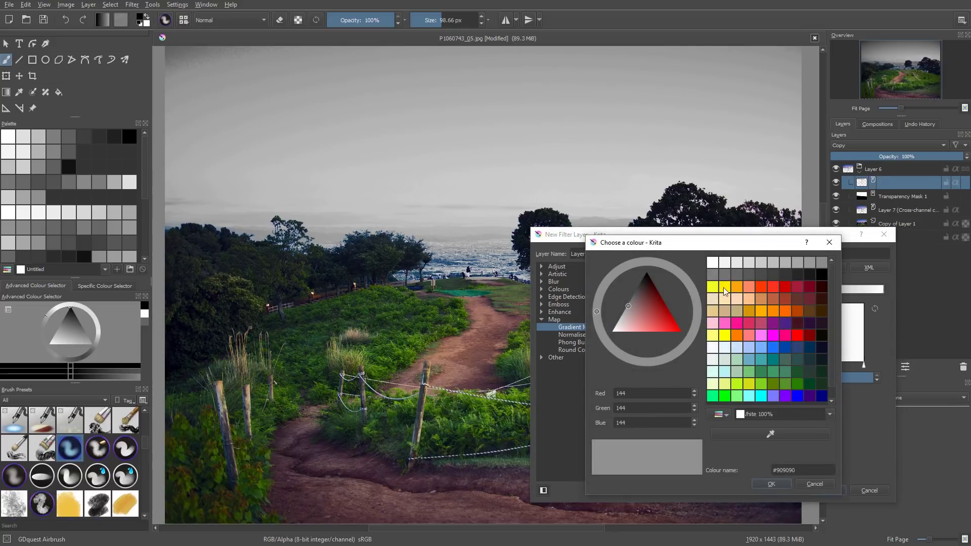
click(785, 347)
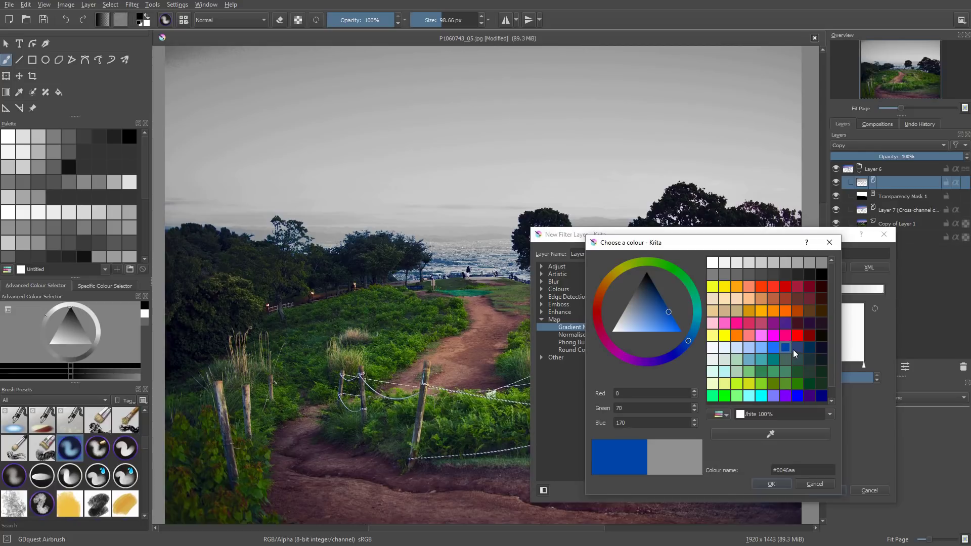
drag(647, 307, 654, 297)
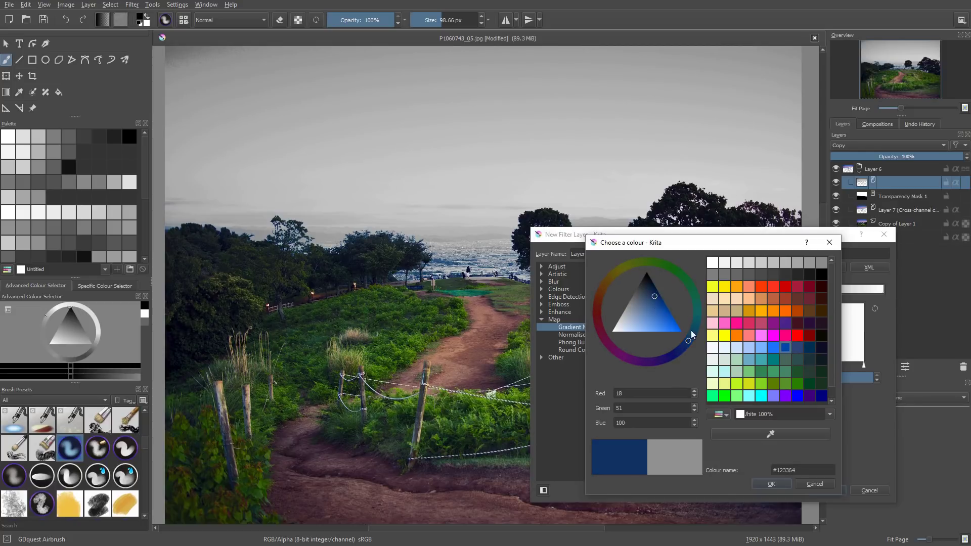
drag(711, 249, 879, 167)
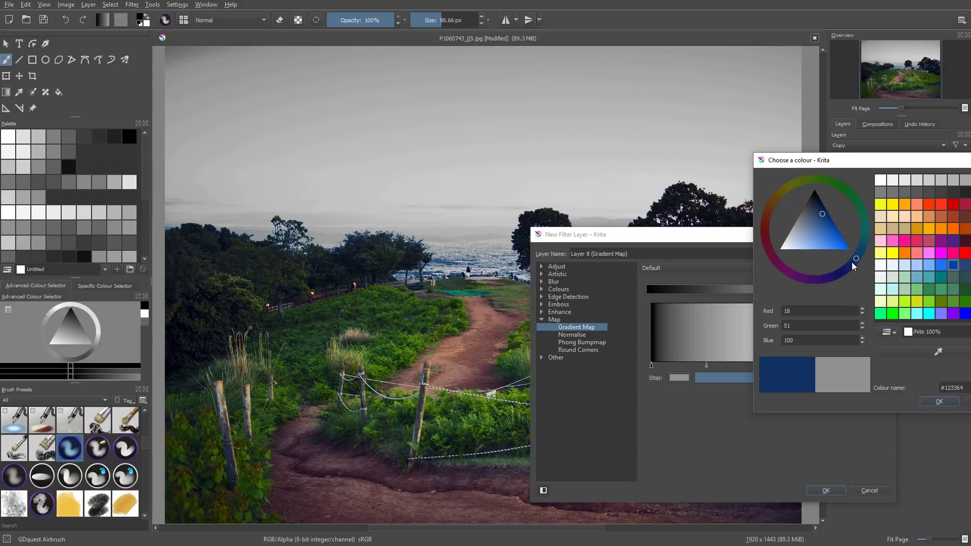
click(932, 401)
drag(772, 238, 680, 253)
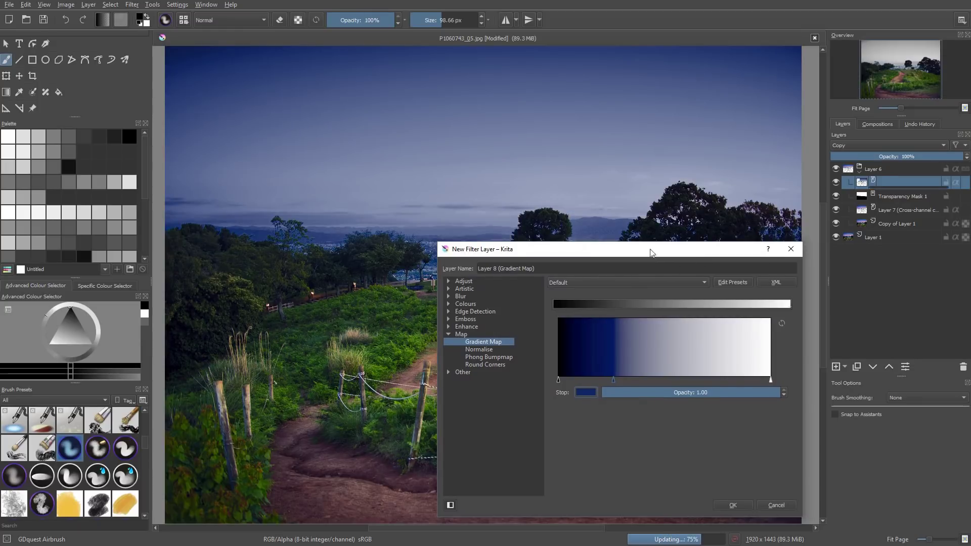
Step: Add a middle gradient stop coloured bright medium blue
double_click(671, 375)
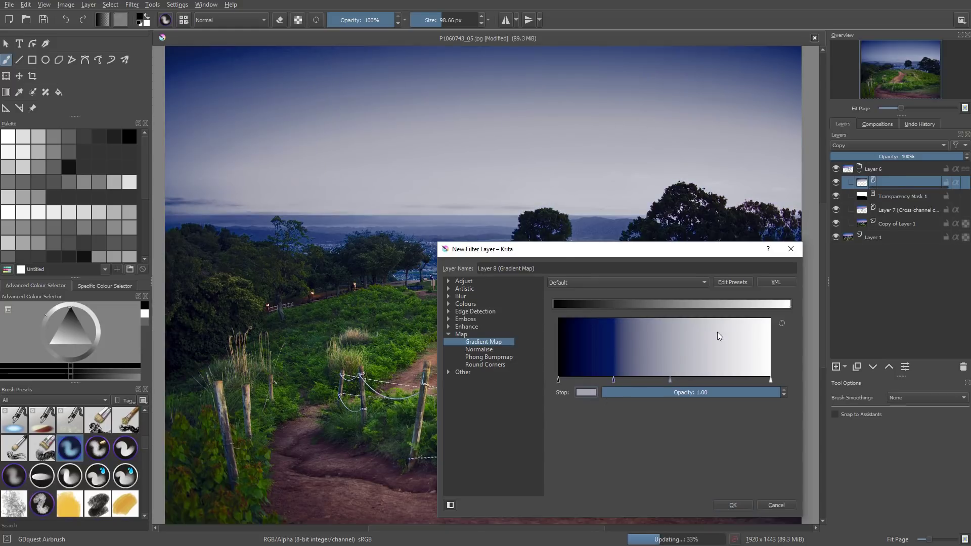
click(586, 392)
click(578, 345)
drag(580, 335, 587, 364)
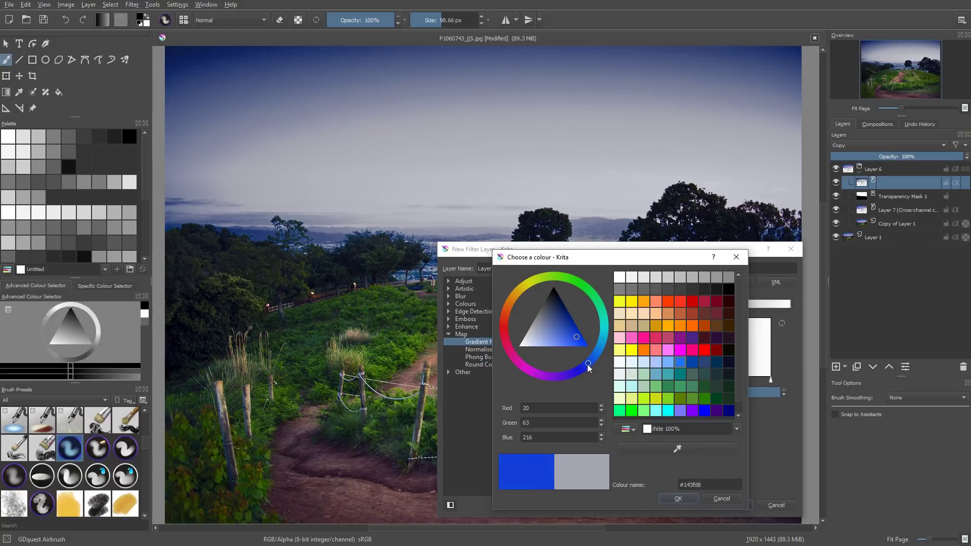
click(678, 498)
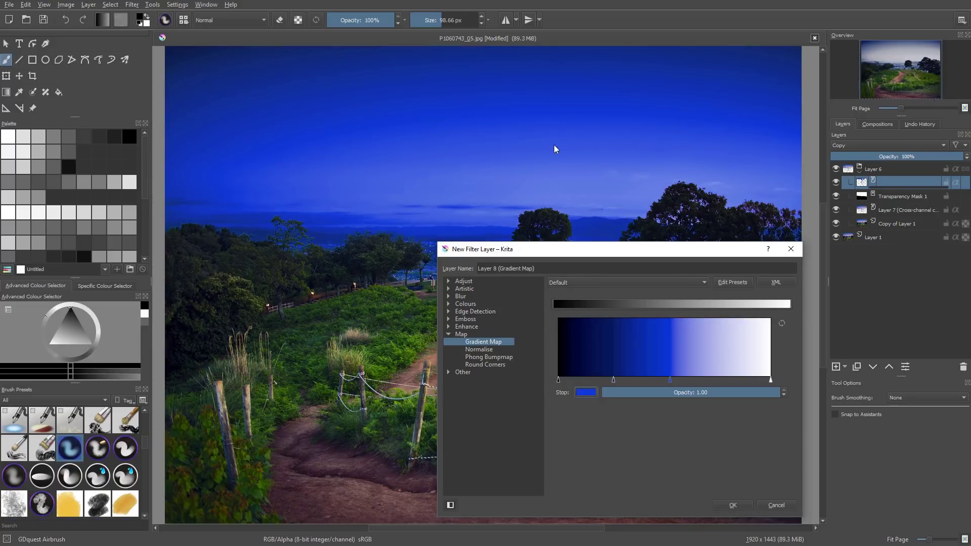
Step: Create Layer 8 (Gradient Map) and toggle its visibility to compare
click(750, 507)
click(836, 183)
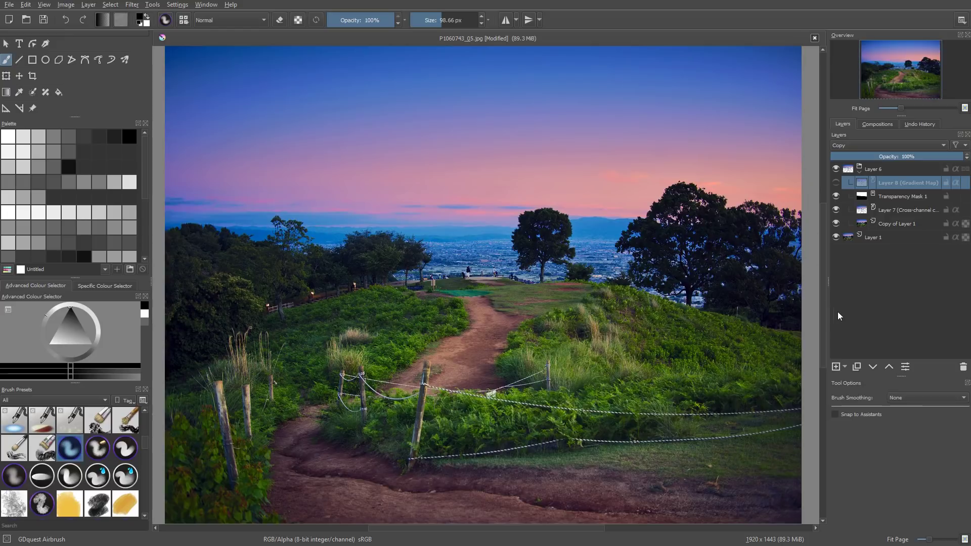
click(835, 182)
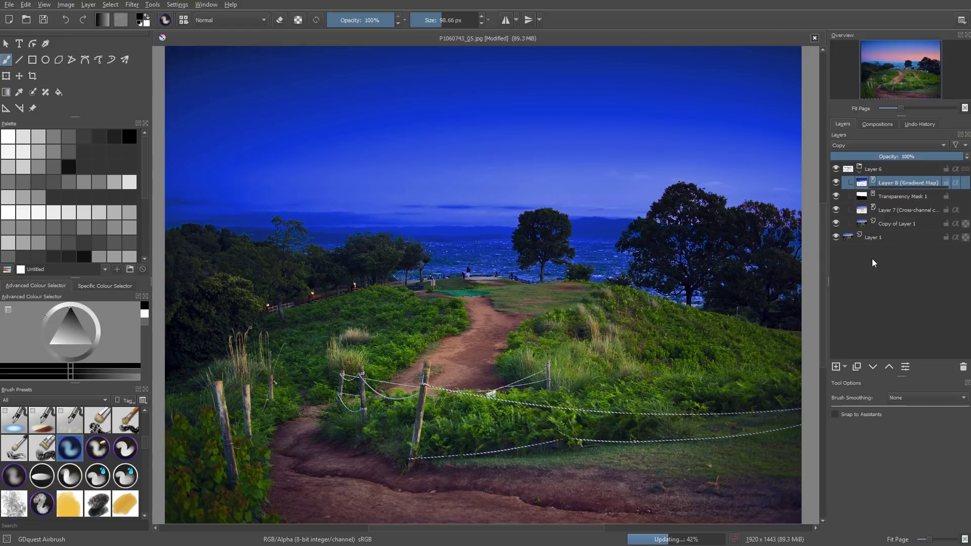
Step: Reopen the layer's settings and add an orange stop near the light end
key(F3)
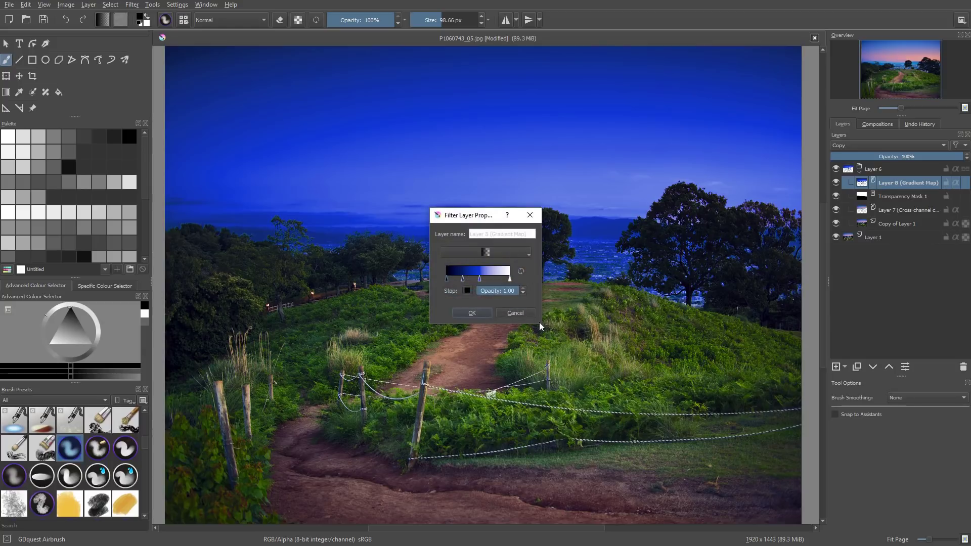
drag(541, 323, 756, 323)
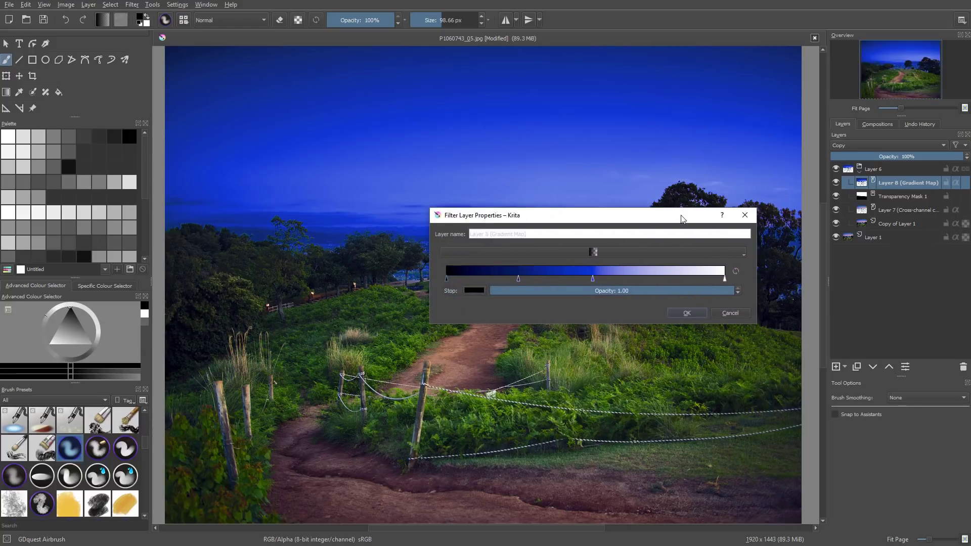
drag(681, 219, 571, 330)
click(545, 386)
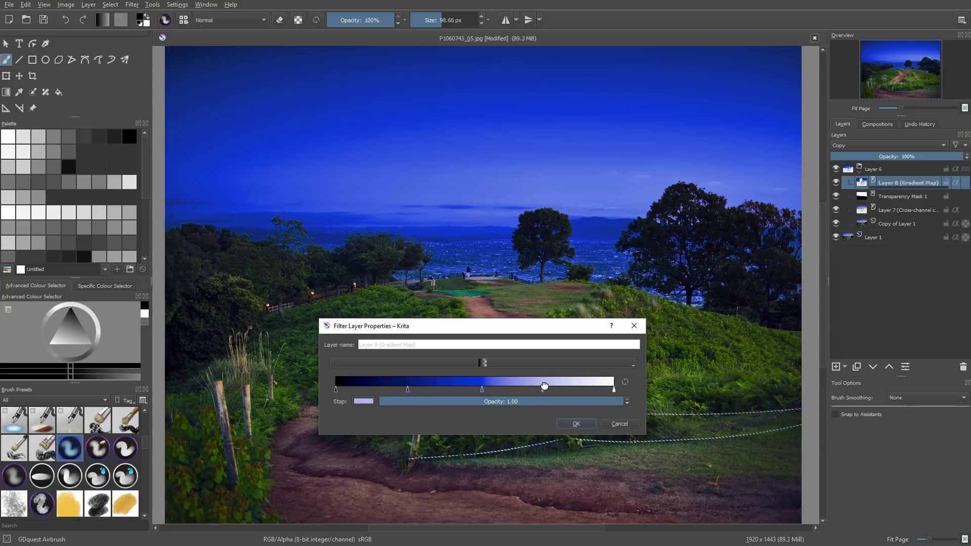
drag(545, 386, 547, 386)
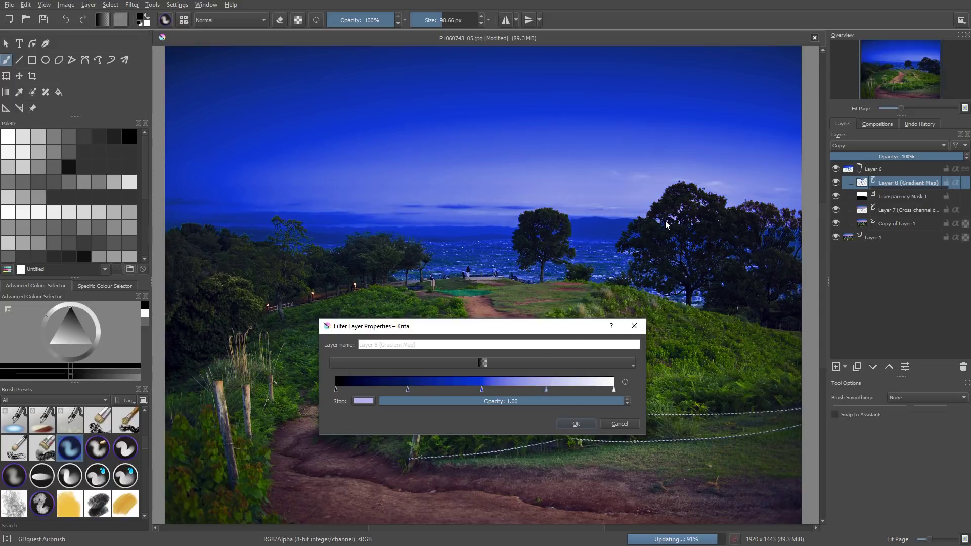
click(364, 400)
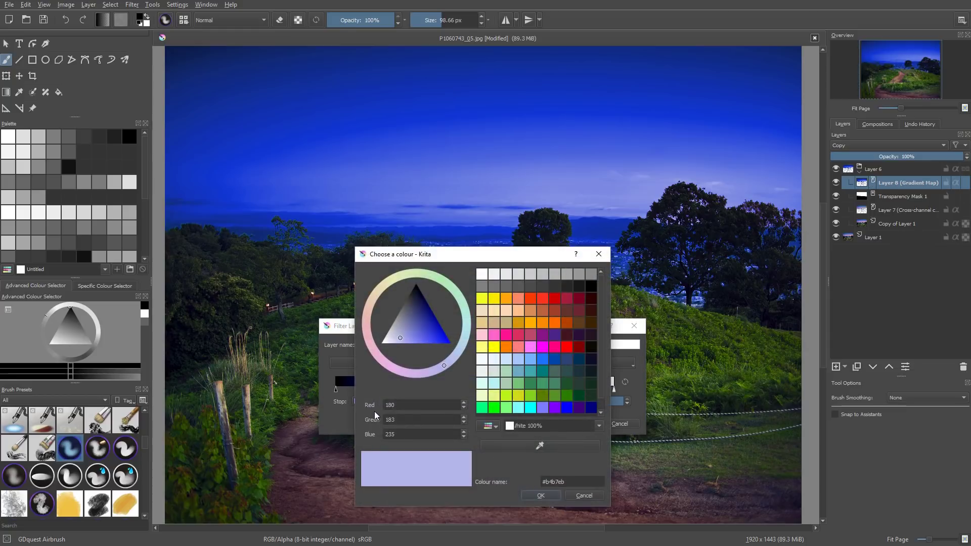
click(505, 348)
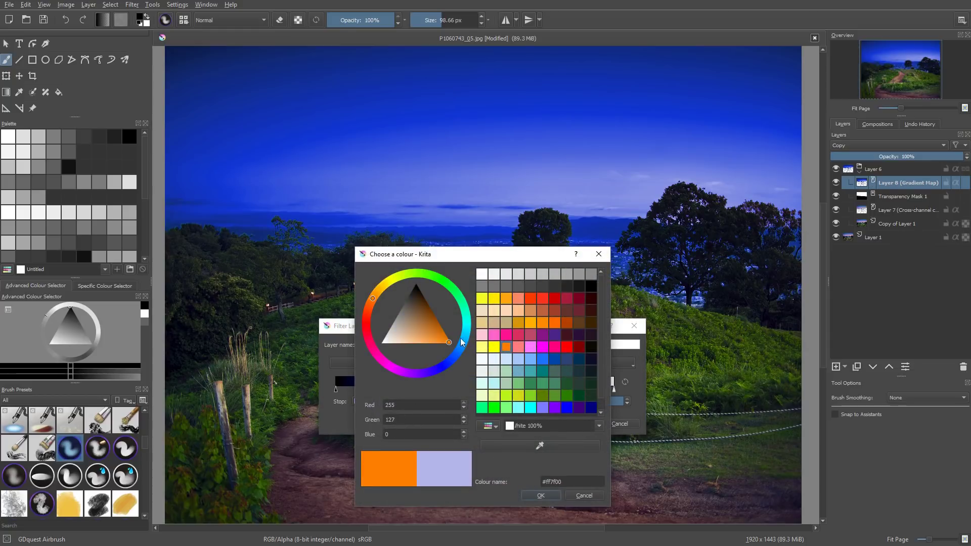
drag(372, 296, 376, 289)
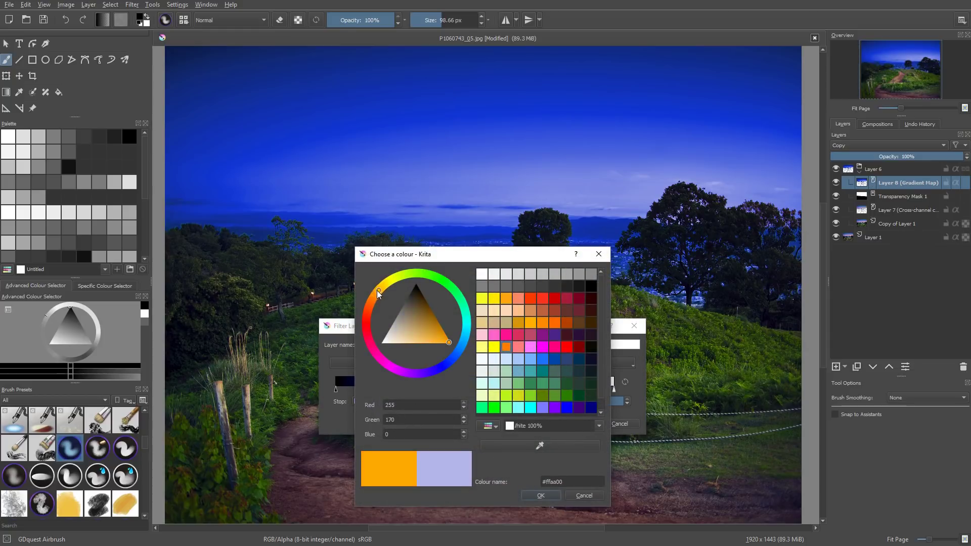
drag(451, 336, 456, 340)
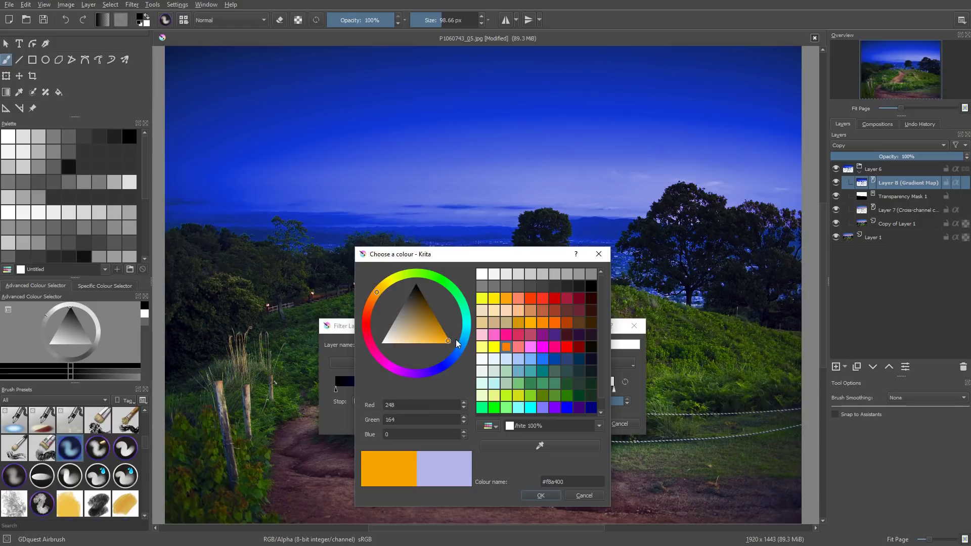
click(540, 495)
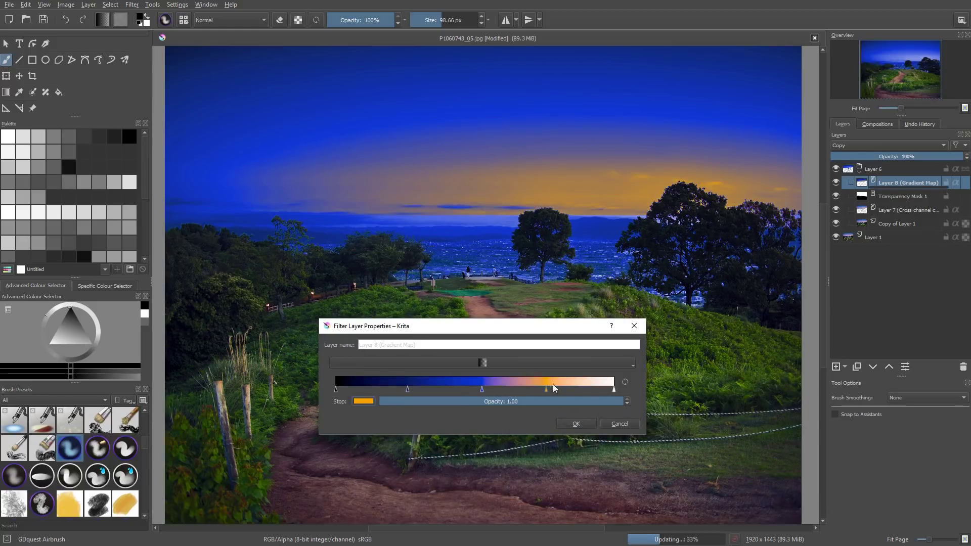
drag(546, 390, 459, 390)
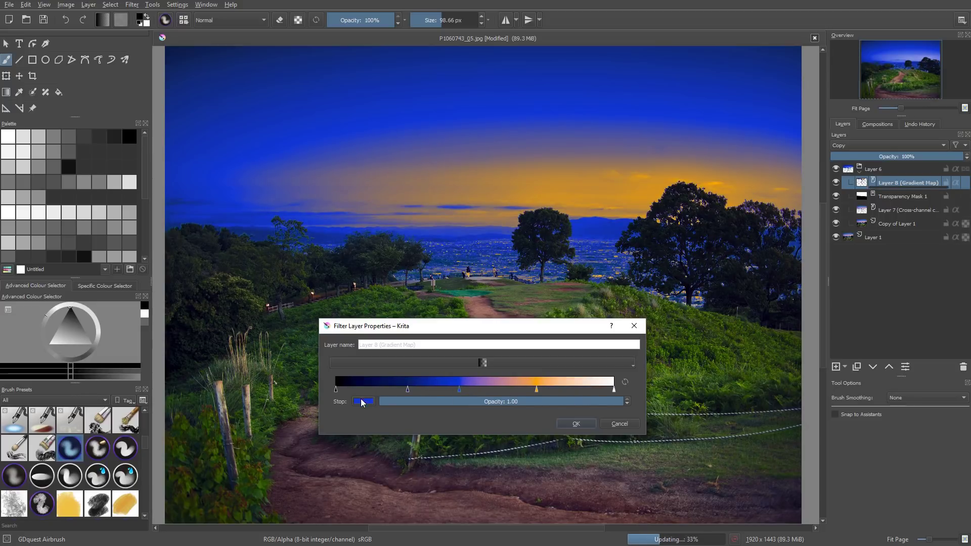
Step: Shift the orange stop to a darker, reddish orange
click(362, 400)
click(595, 257)
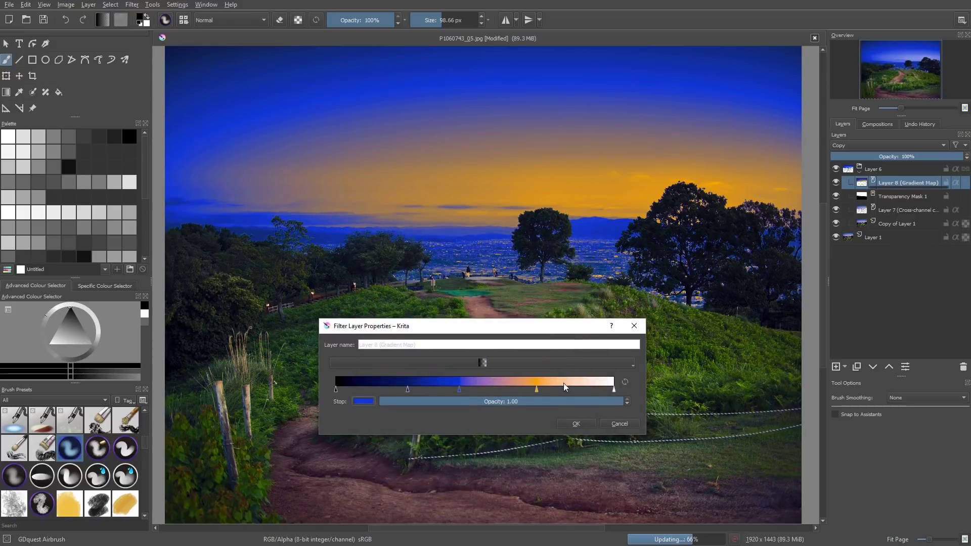
click(538, 389)
click(363, 401)
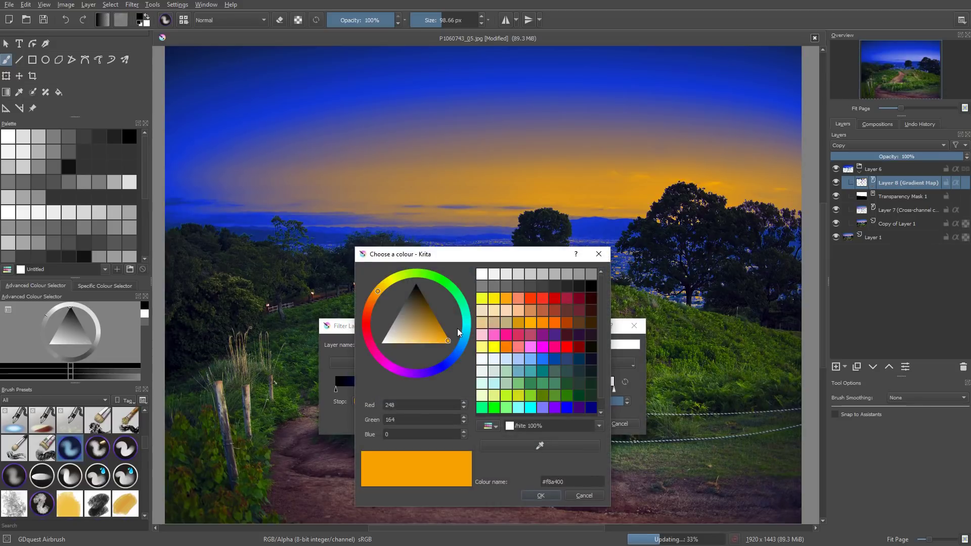
click(448, 337)
drag(364, 297, 371, 299)
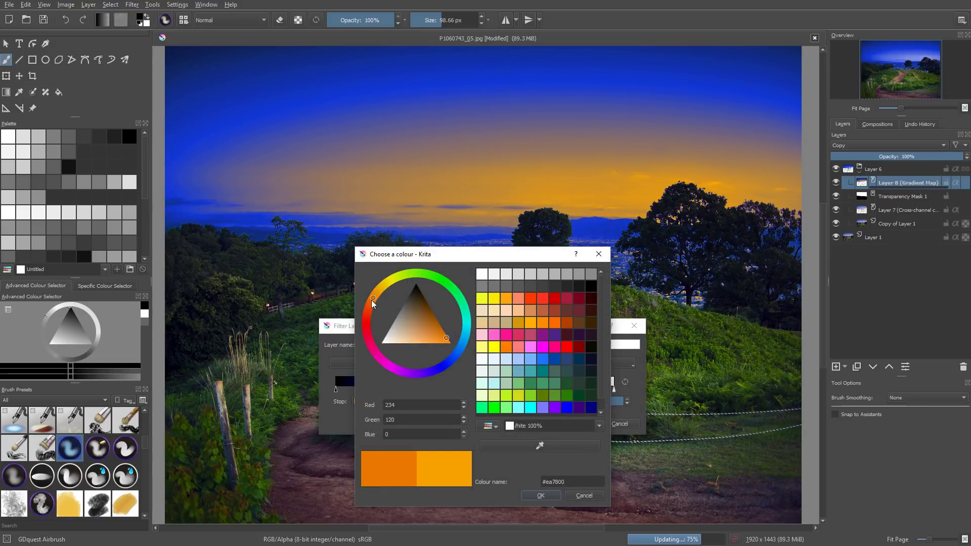
click(540, 496)
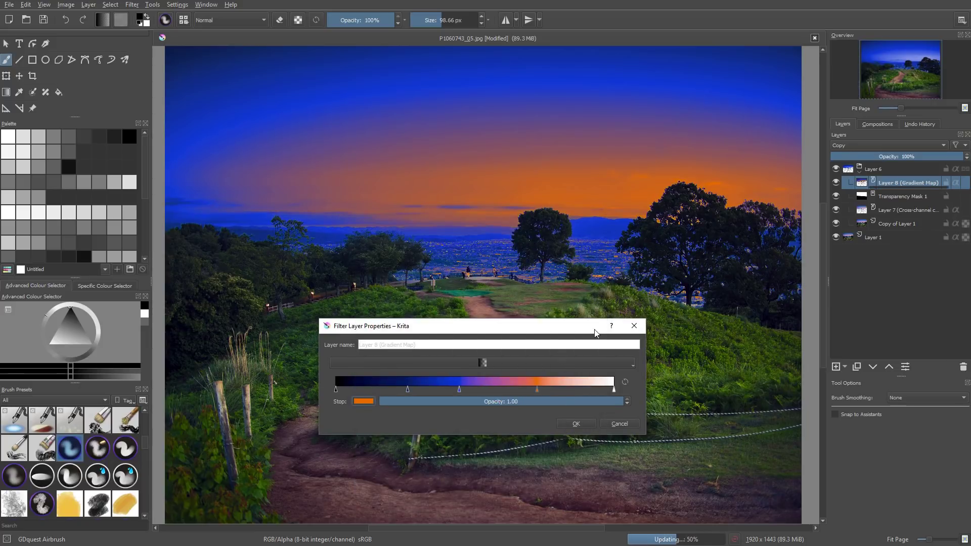
Step: Adjust the blue stop toward a lighter azure and apply the gradient map
click(455, 390)
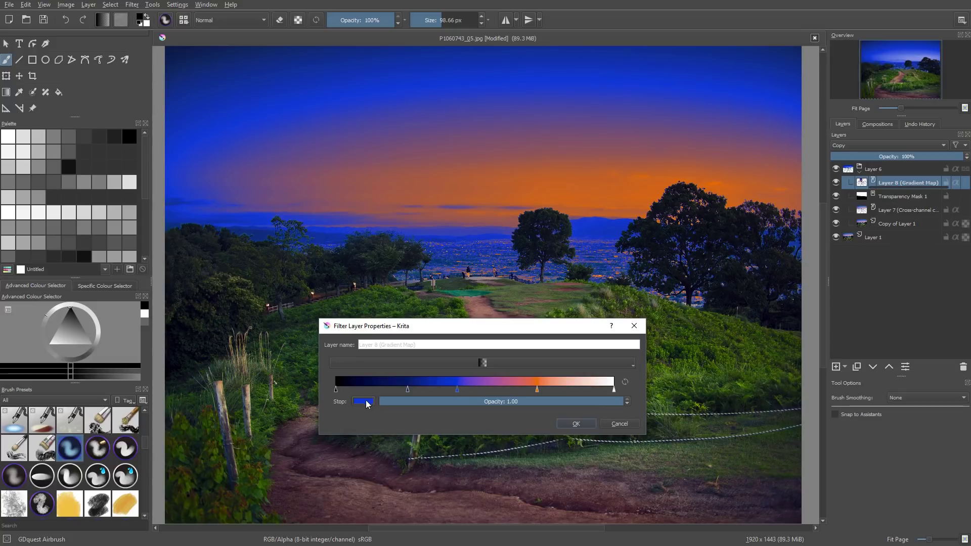
click(364, 402)
drag(501, 262, 666, 213)
click(603, 278)
click(602, 279)
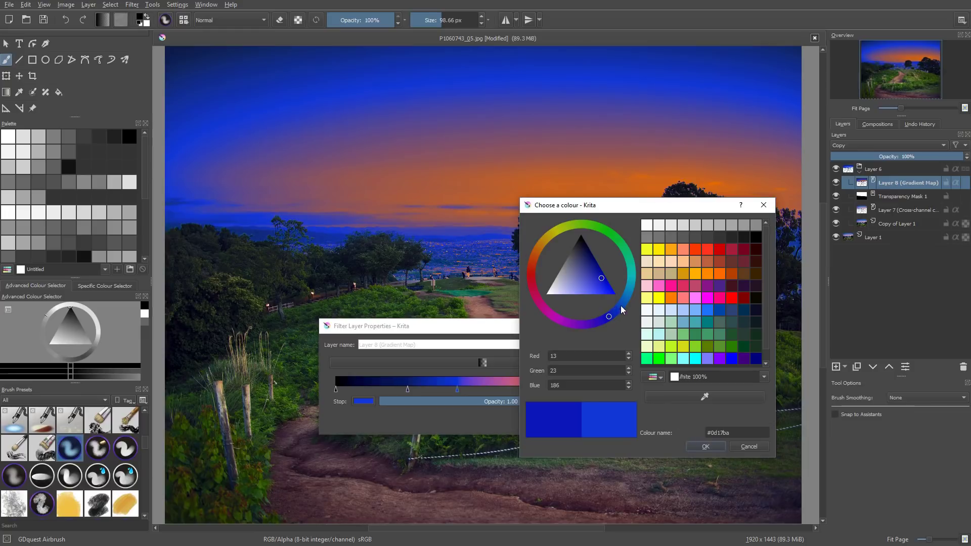
click(623, 304)
click(707, 446)
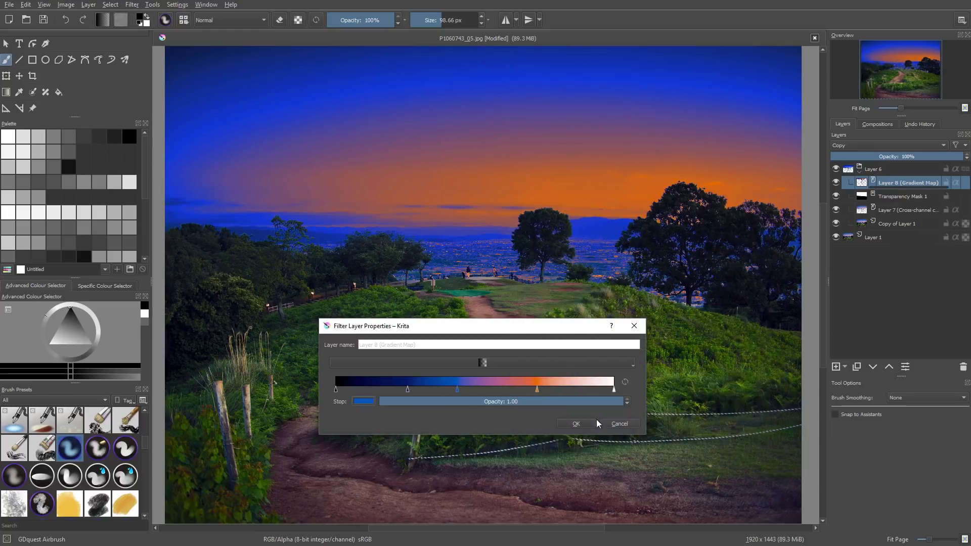
click(572, 427)
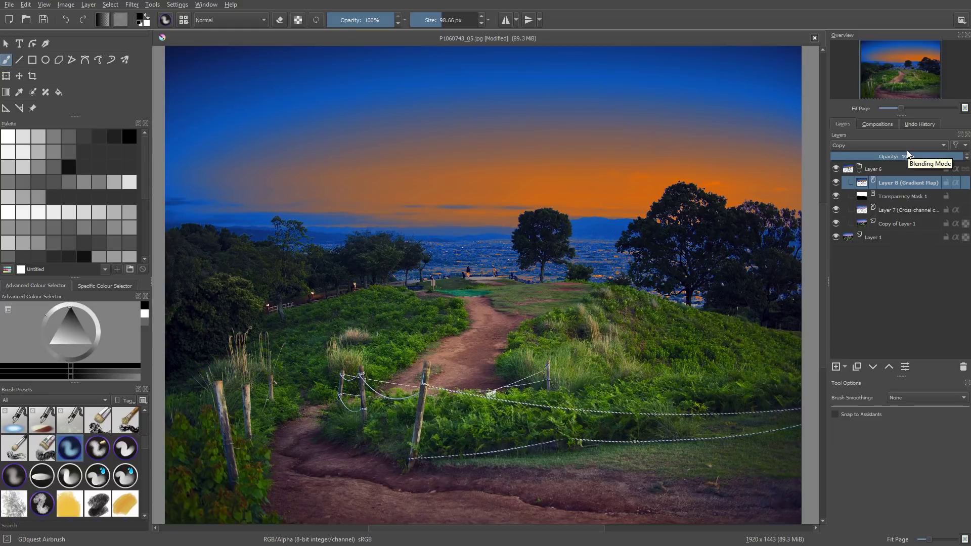
Step: Set Layer 8 (Gradient Map) blending mode to Overlay
click(870, 145)
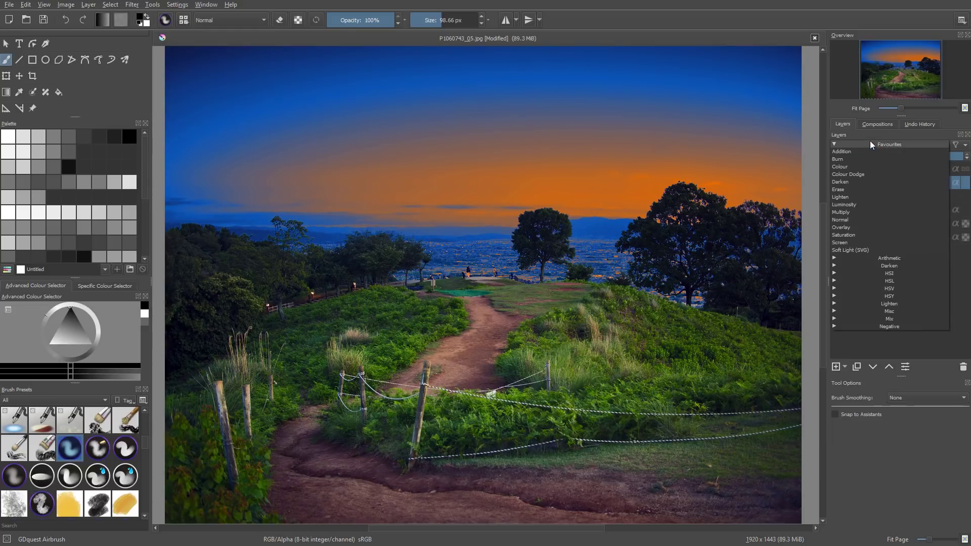
click(883, 357)
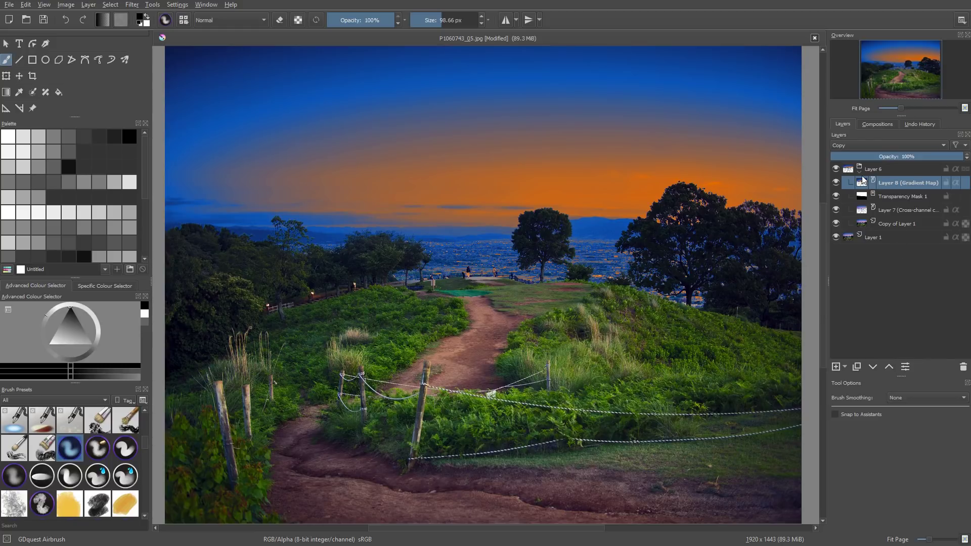
mouse_move(864, 180)
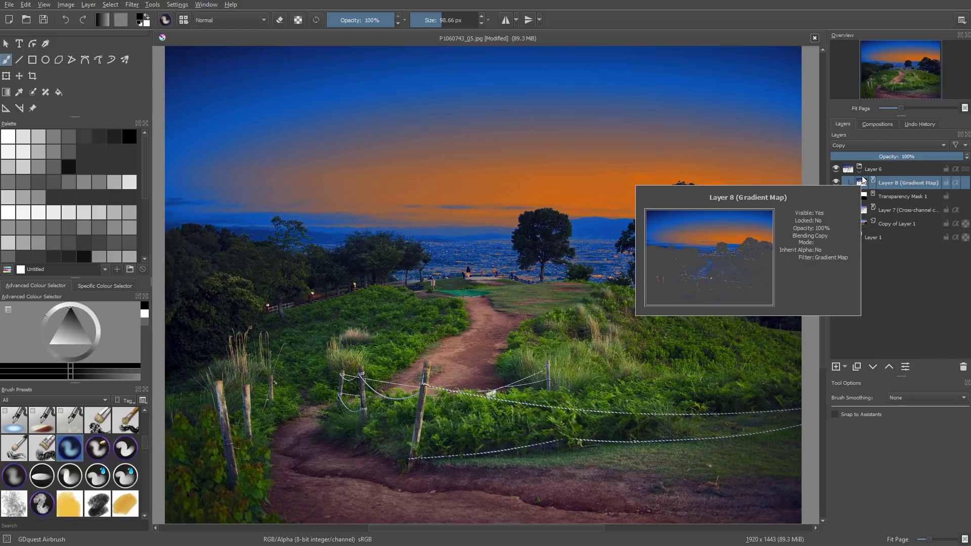
click(869, 143)
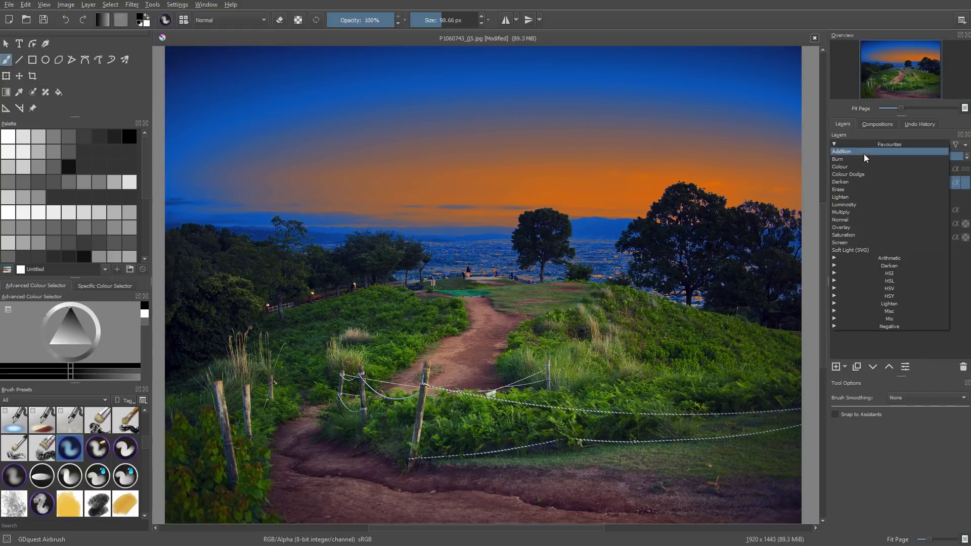
click(851, 227)
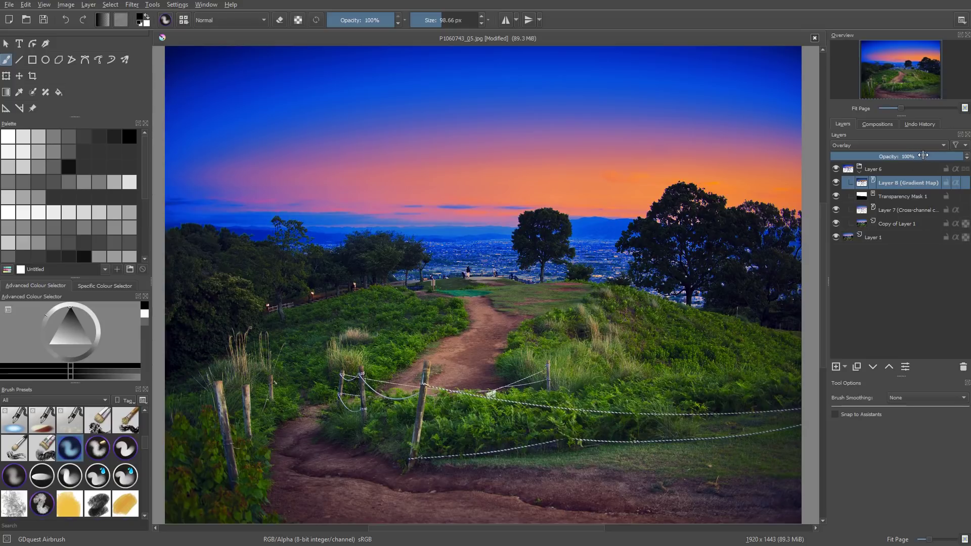
Step: Lower Layer 8's opacity to about 63% and compare with Layer 6 toggled
click(900, 156)
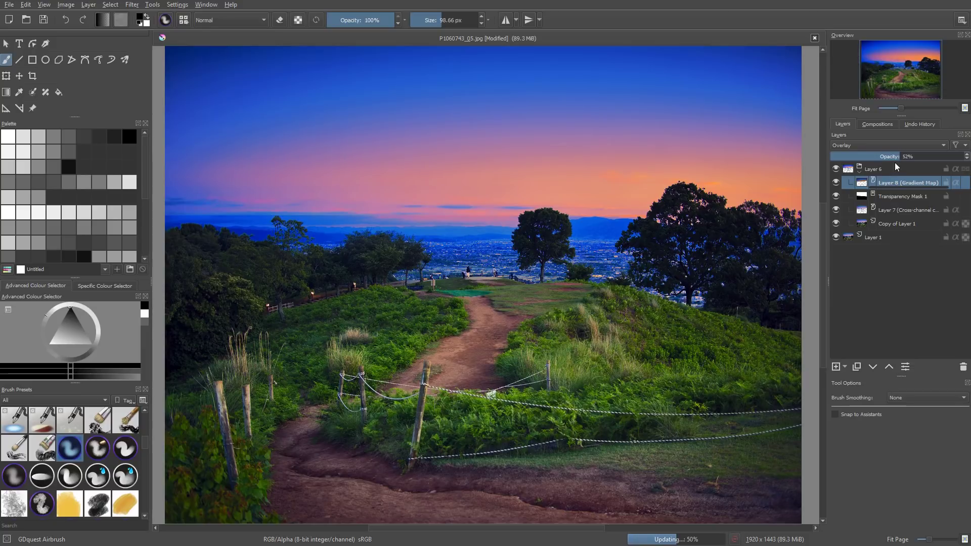
drag(894, 160, 885, 195)
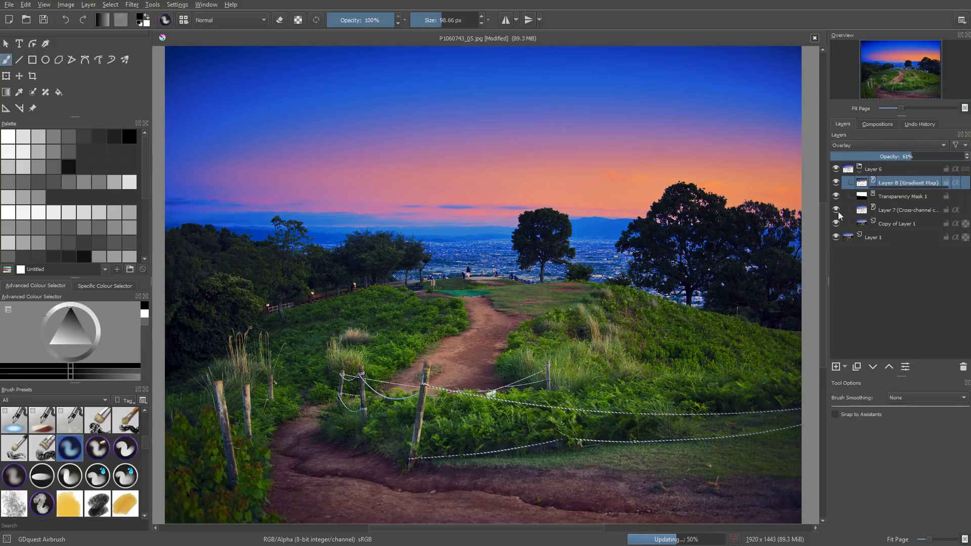
mouse_move(836, 168)
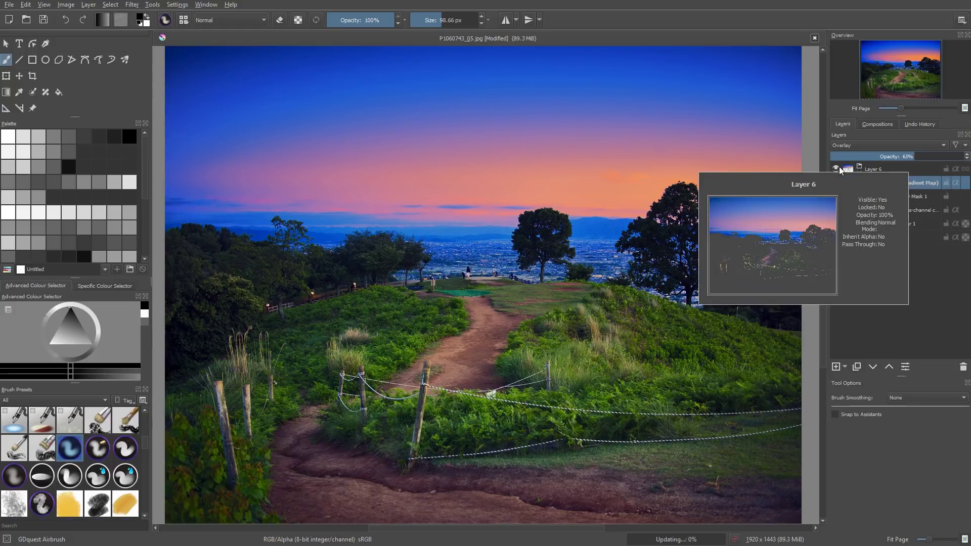
click(836, 168)
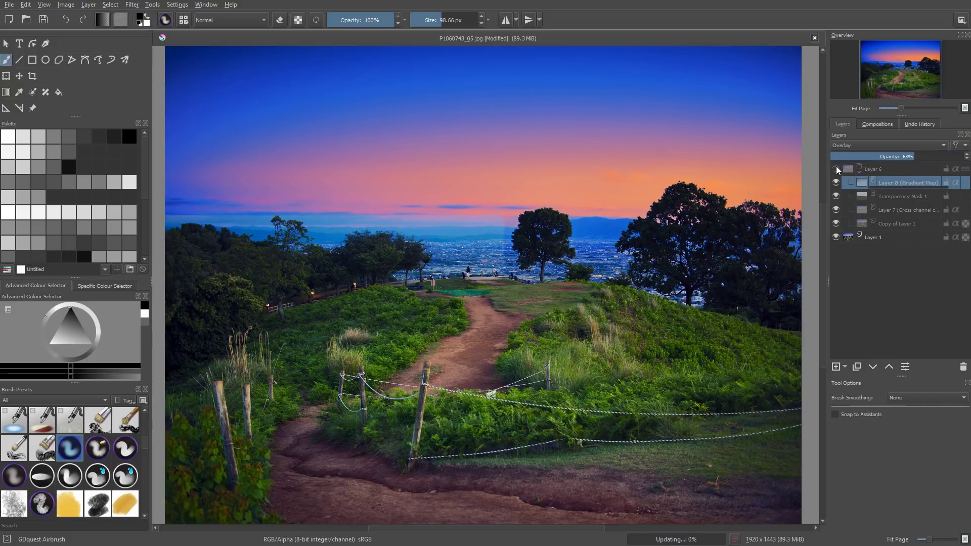
click(836, 168)
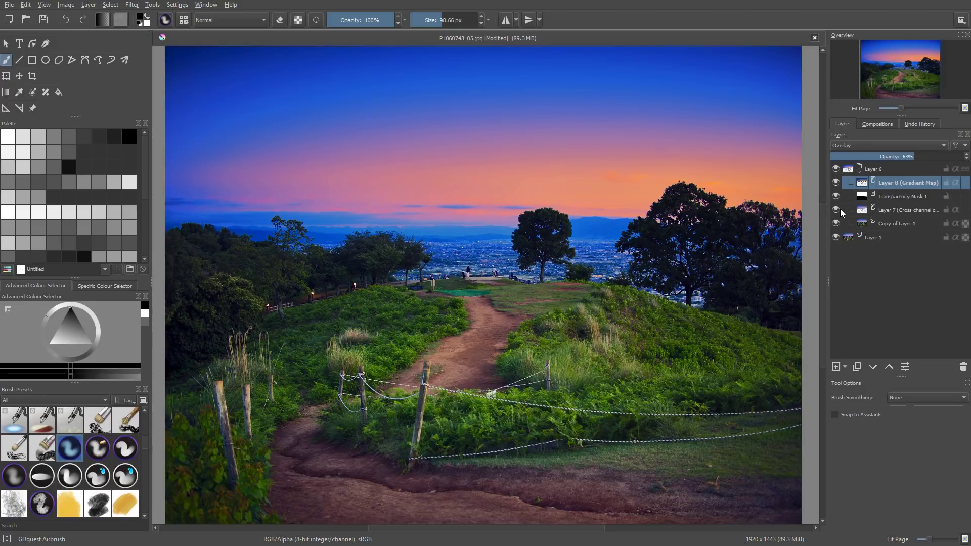
Step: Compare Layer 6 on and off, hide Layer 8, and start a new filter layer
mouse_move(840, 210)
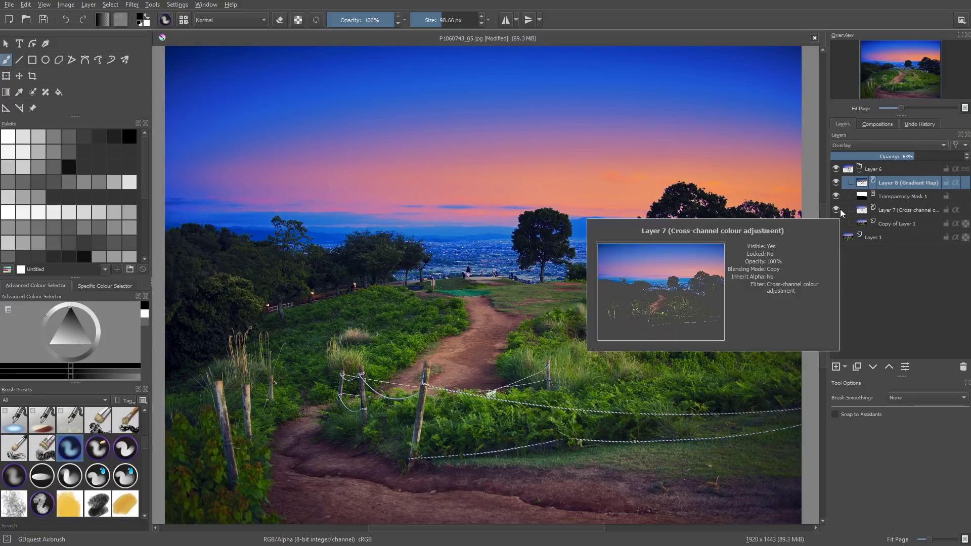
click(837, 168)
click(834, 168)
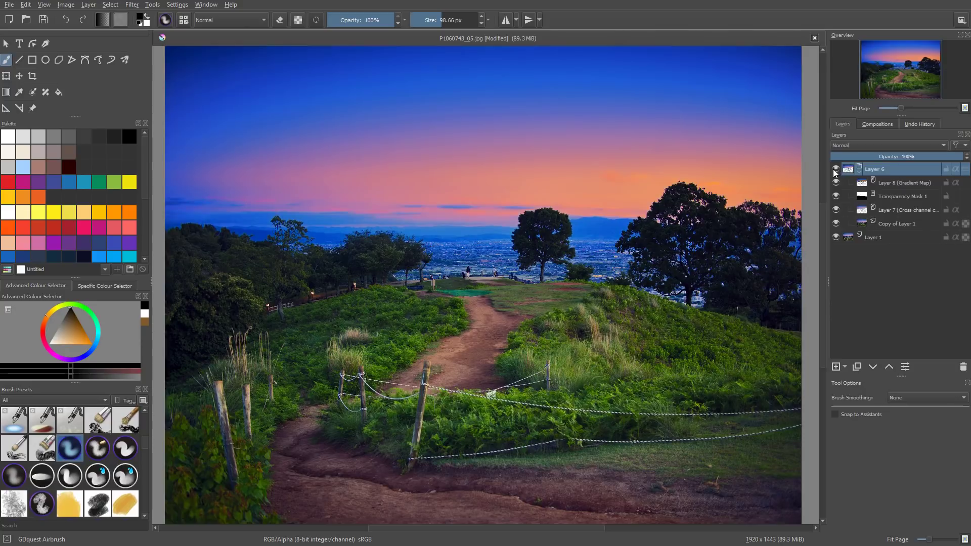
click(835, 168)
click(835, 168)
click(836, 183)
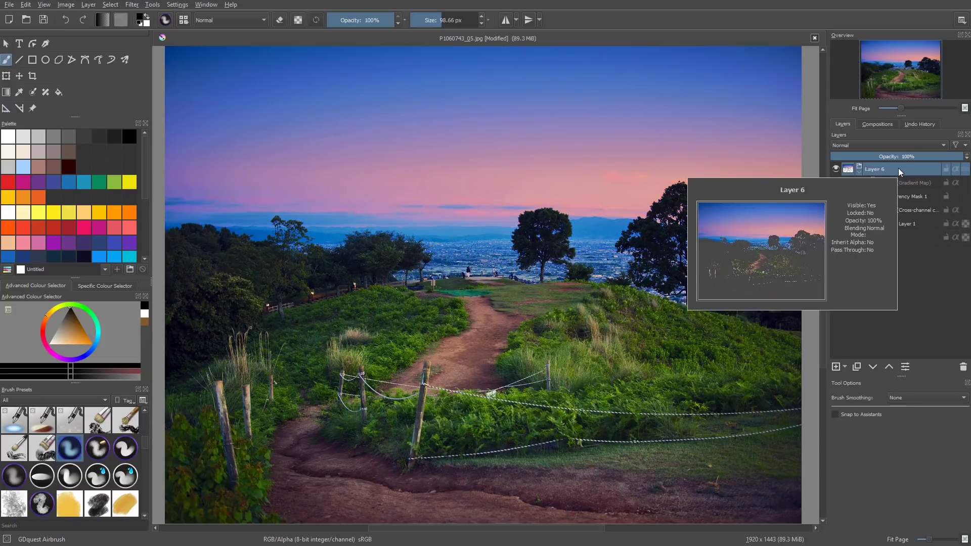
key(ctrl+shift+f)
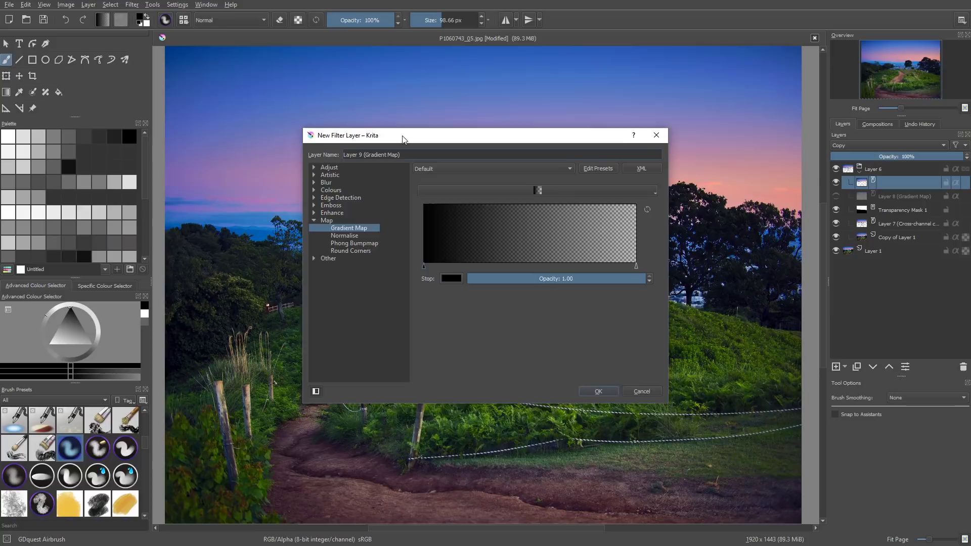
Step: Create Layer 9 as an HSV/HSL Adjustment filter with saturation 53
drag(556, 135, 672, 259)
click(429, 291)
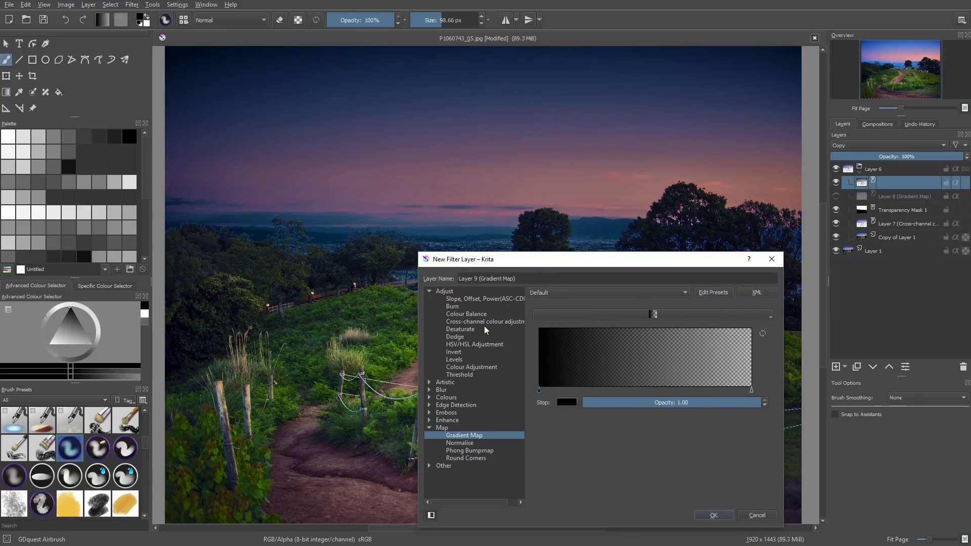
click(488, 345)
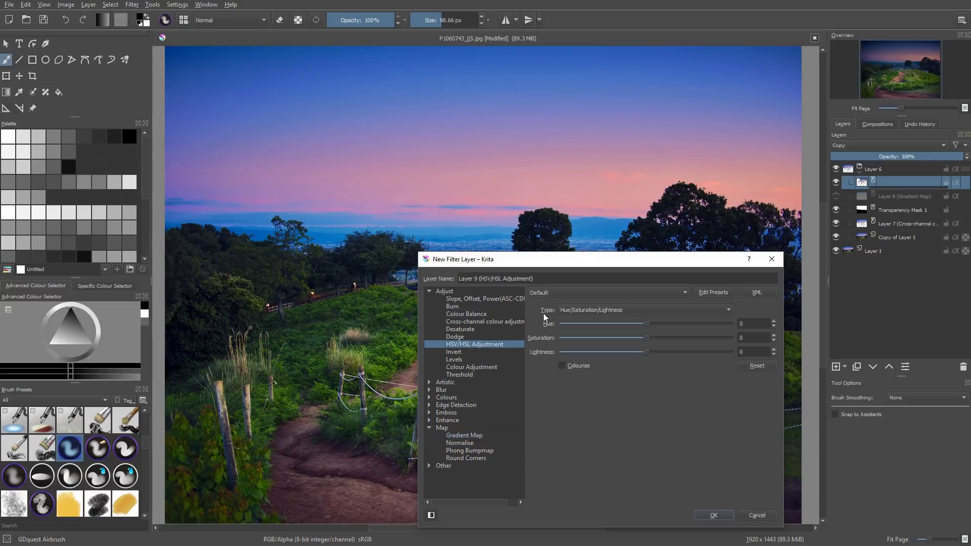
drag(646, 338, 692, 343)
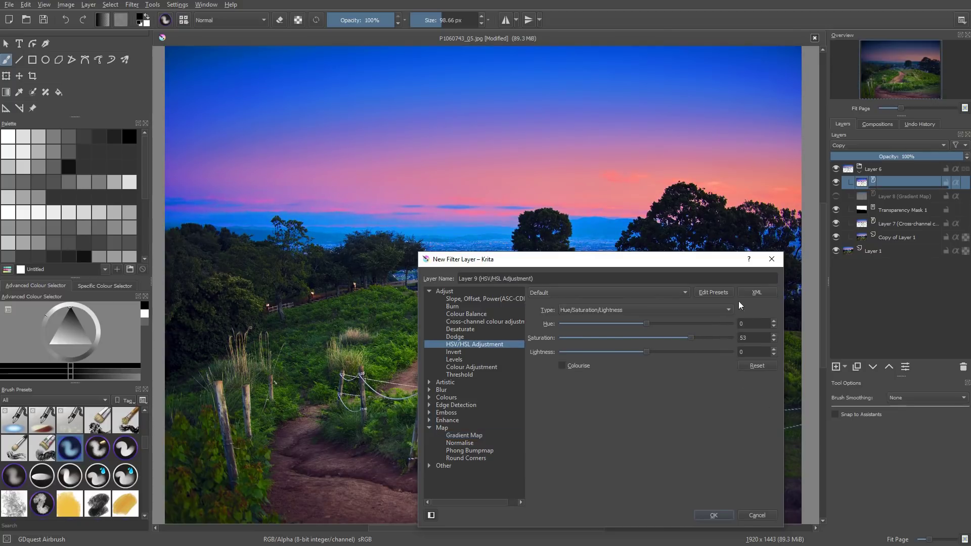
drag(713, 261, 637, 266)
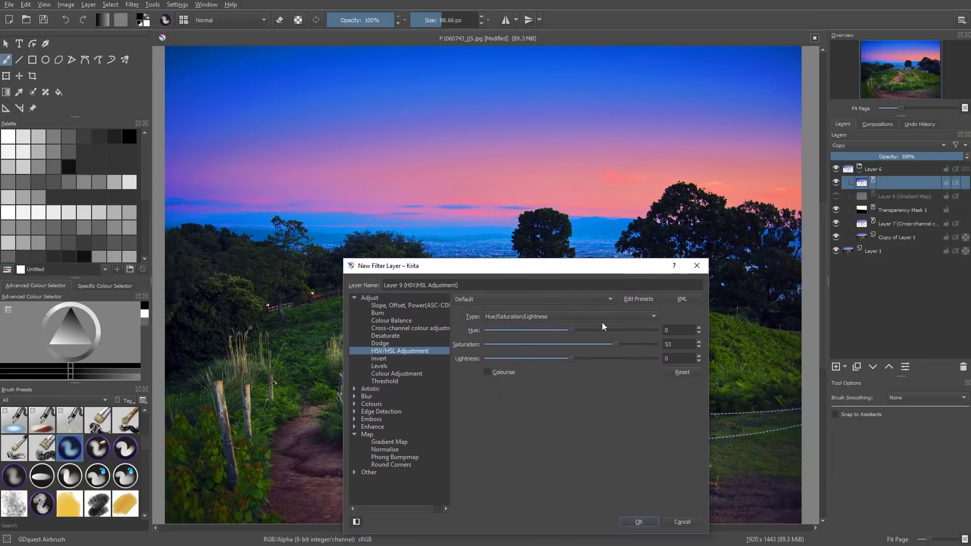
click(639, 522)
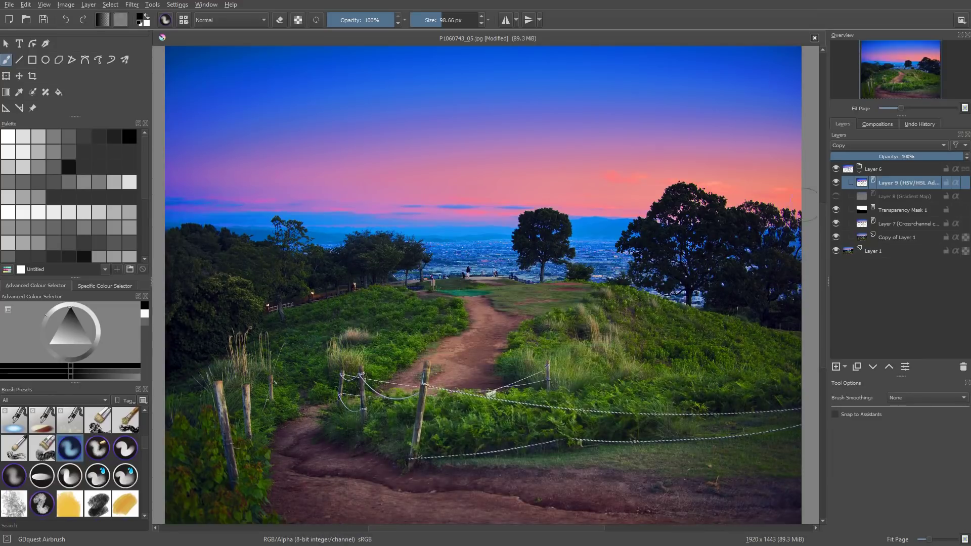
Step: Hide Layer 9 after comparing, show the Gradient Map layer, and hide Layer 6
click(835, 183)
click(835, 183)
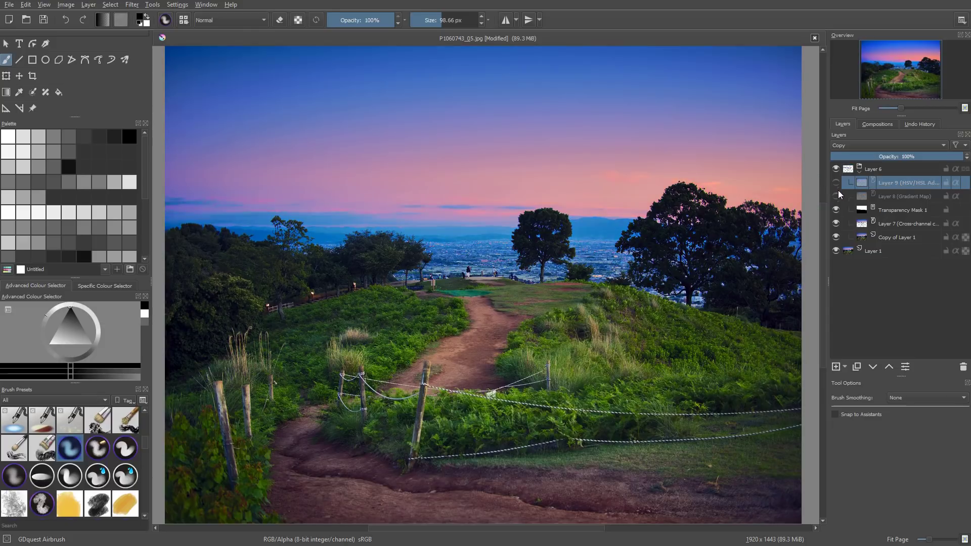
click(836, 183)
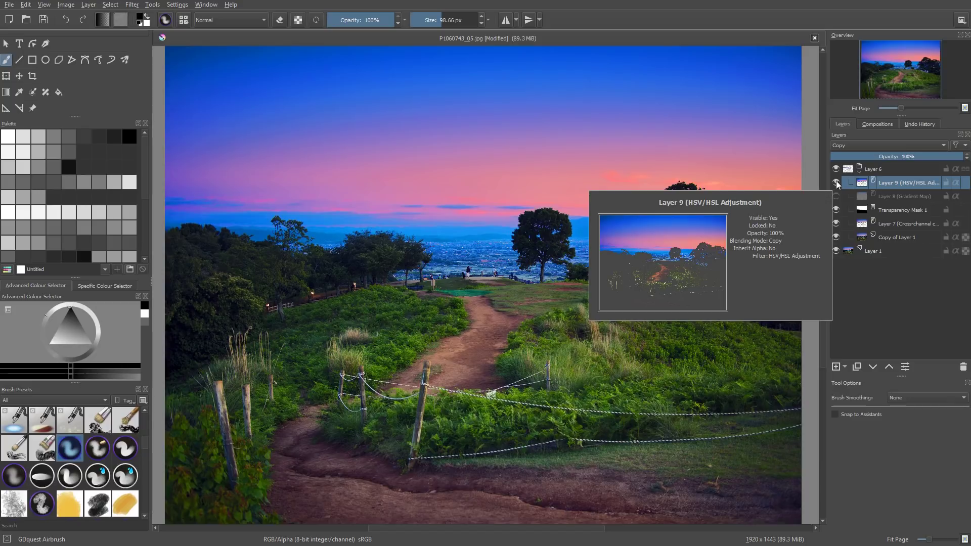
click(835, 183)
click(835, 196)
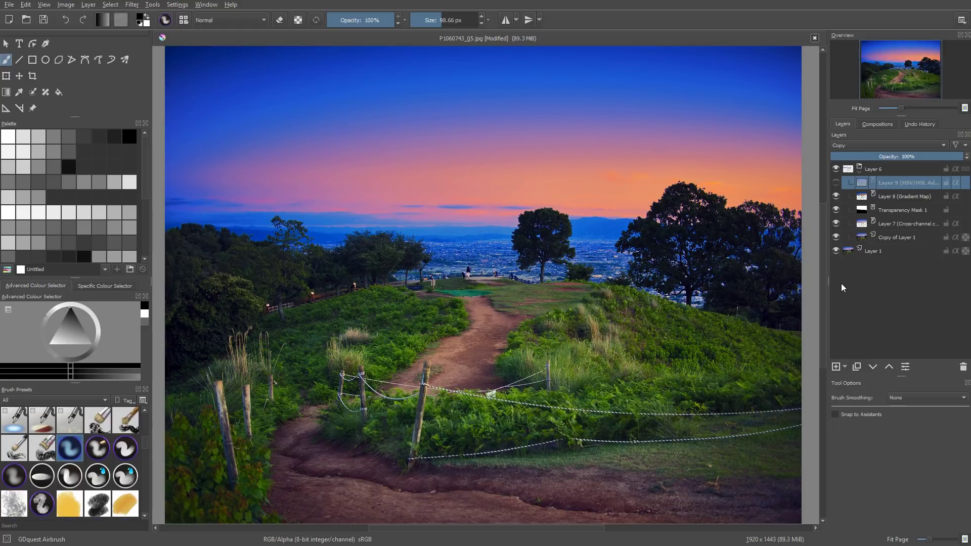
click(836, 168)
Step: Add Layer 10 above Layer 1 as an HSV/HSL Adjustment with saturation 27
click(835, 168)
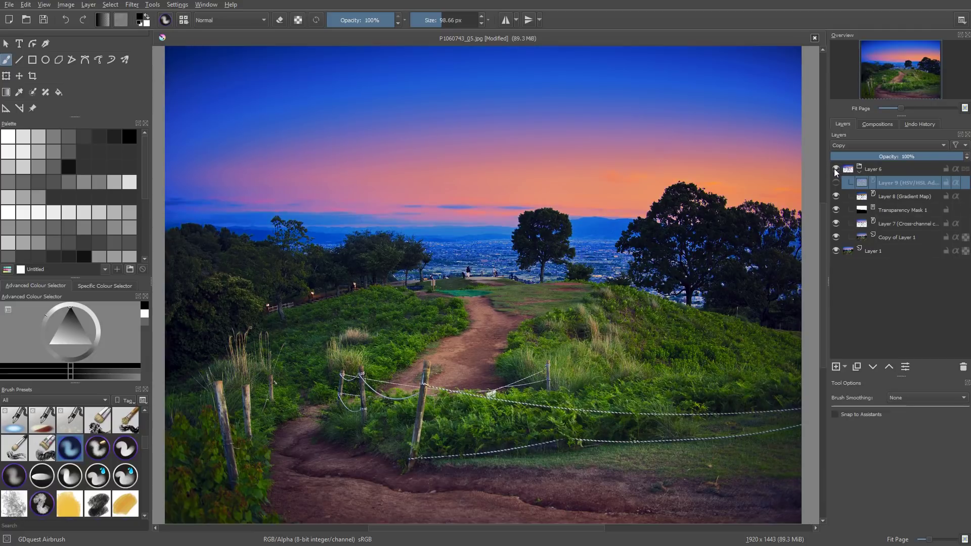
click(862, 247)
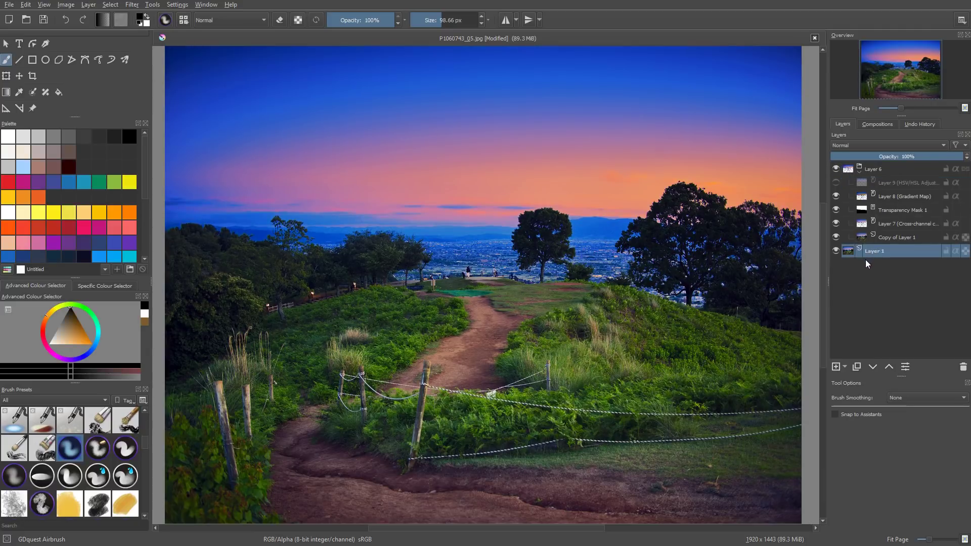
click(843, 369)
key(Escape)
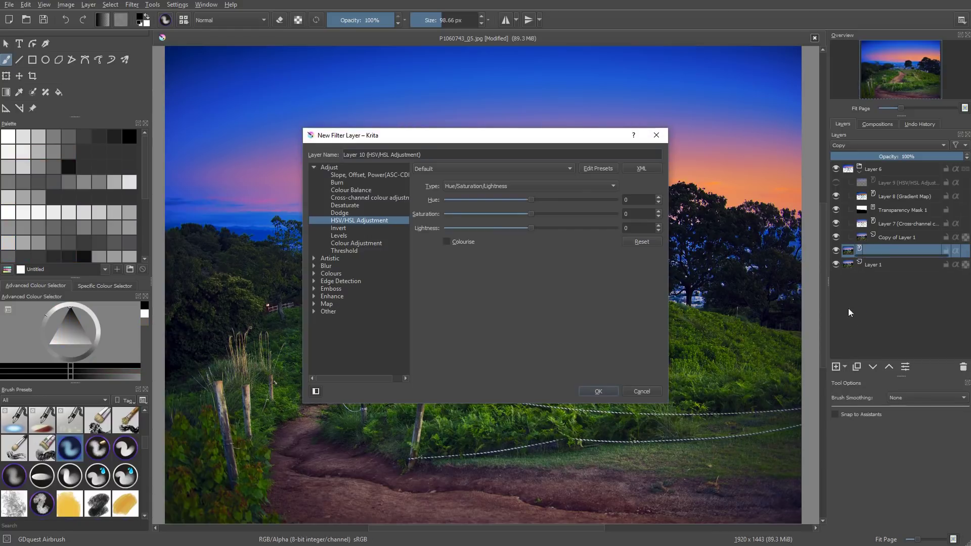
drag(546, 138, 777, 208)
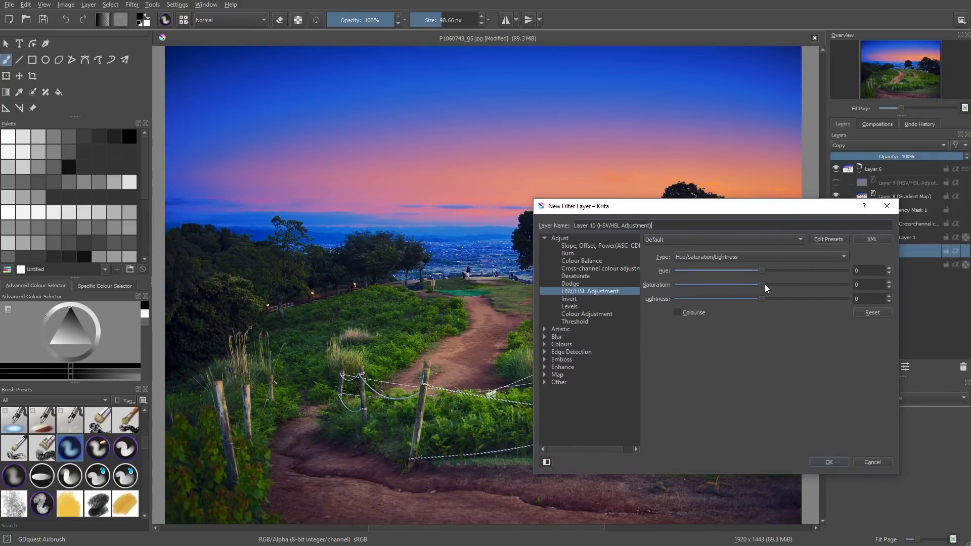
drag(762, 285, 787, 284)
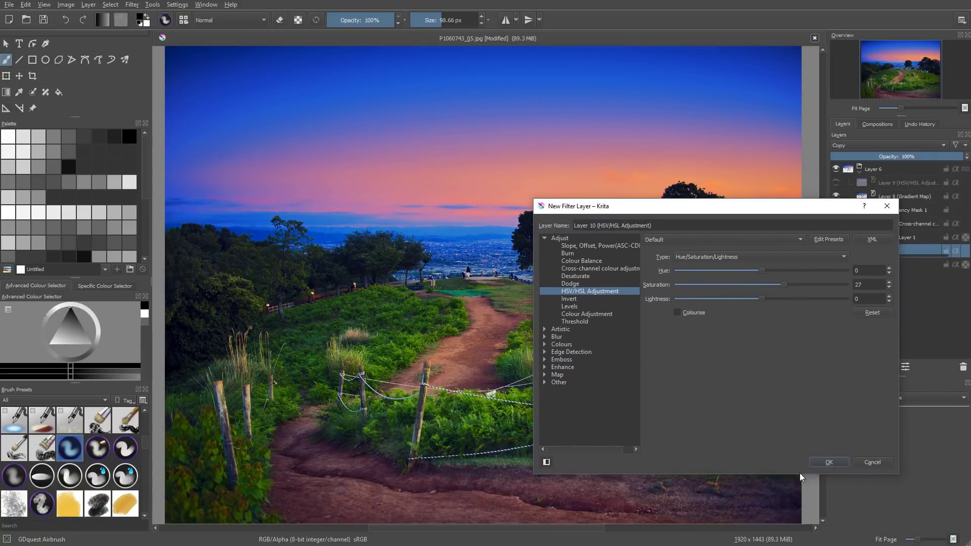
click(819, 461)
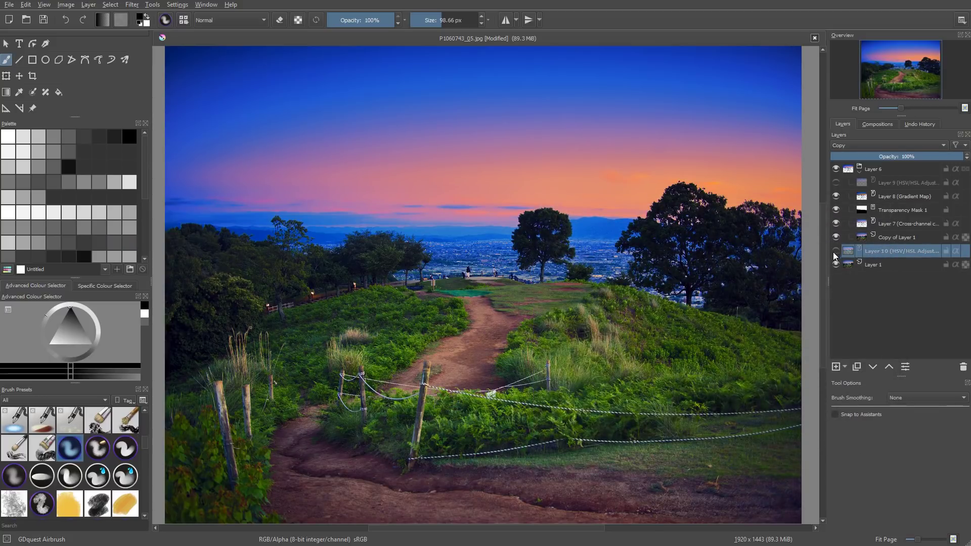